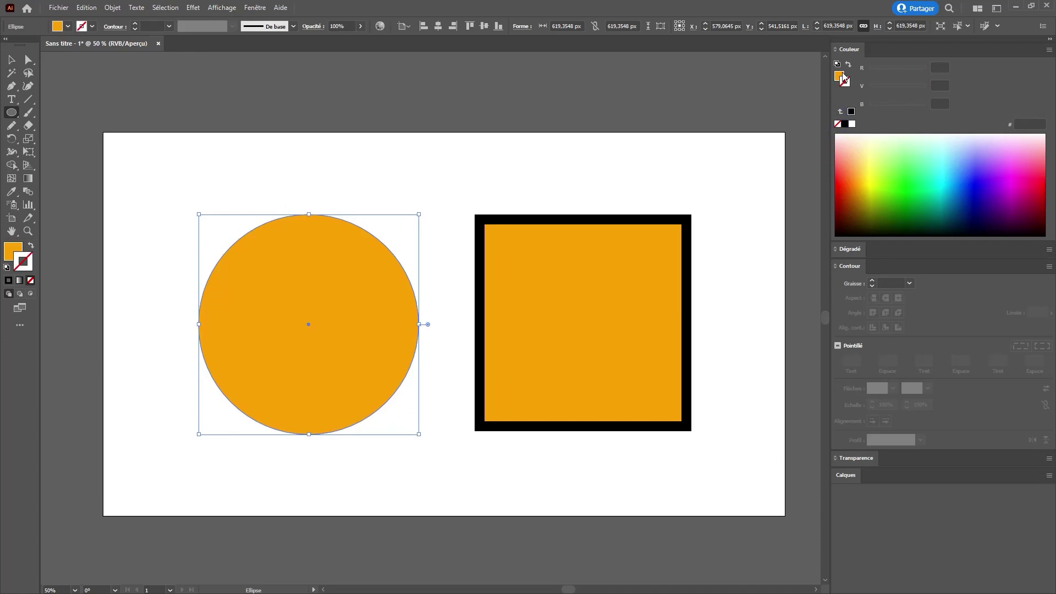
- Recolour the selected orange circle's fill to light blue, hex 2EC5FF, and deselect it
left_click(840, 74)
left_click(949, 176)
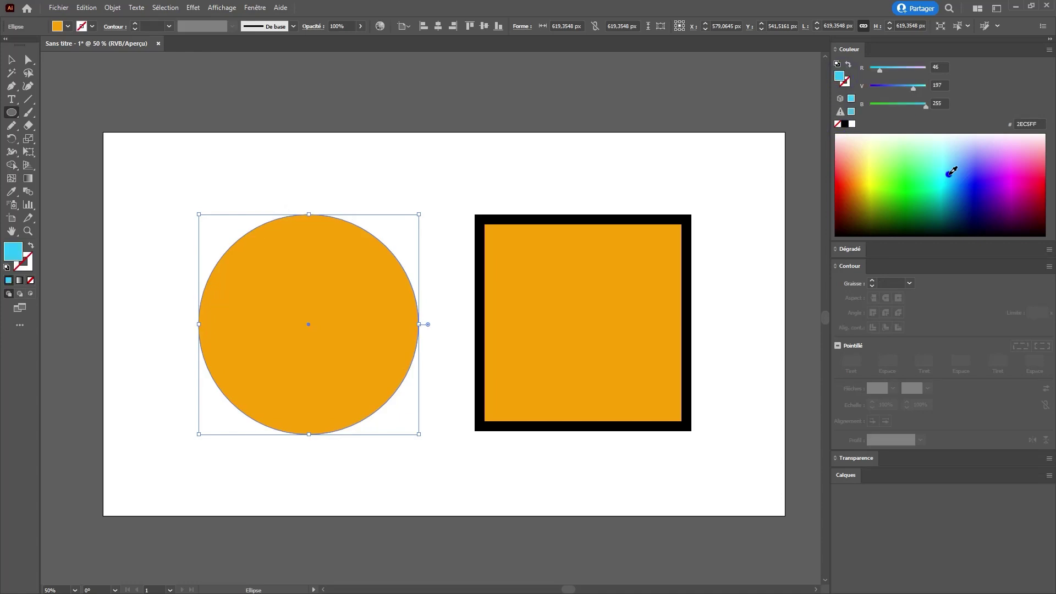
left_click(526, 191, "ctrl")
key("v")
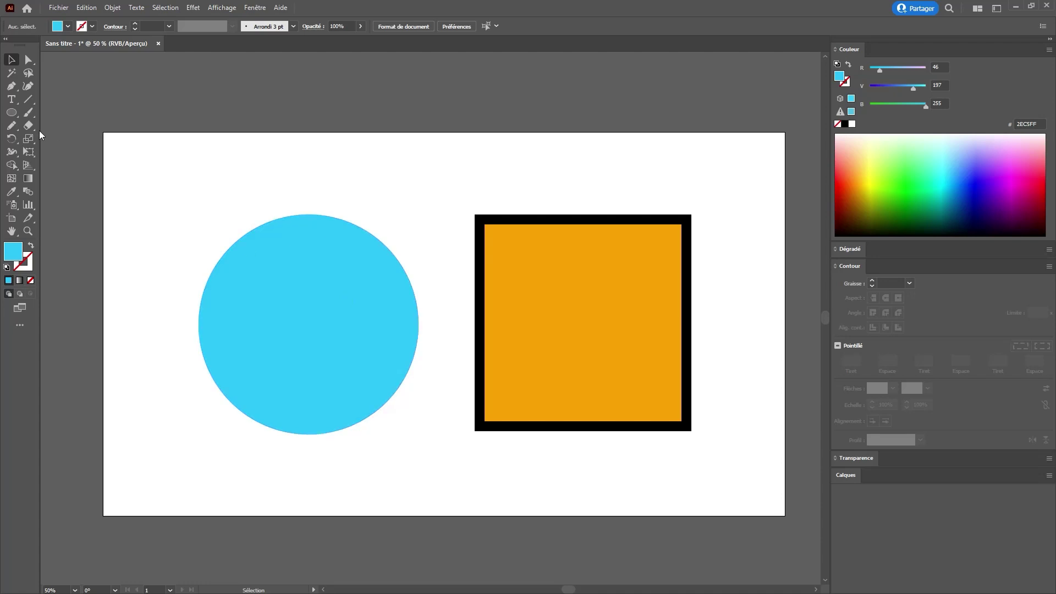
- Try copying the square's orange fill and thick black stroke onto the circle with the Eyedropper, then undo it
left_click(340, 268)
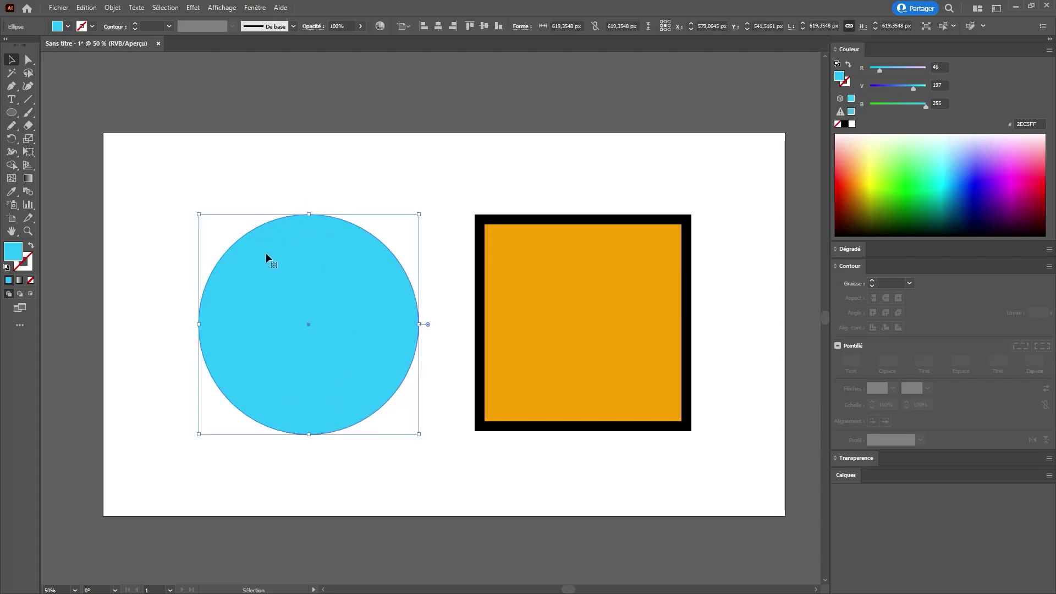
left_click(12, 194)
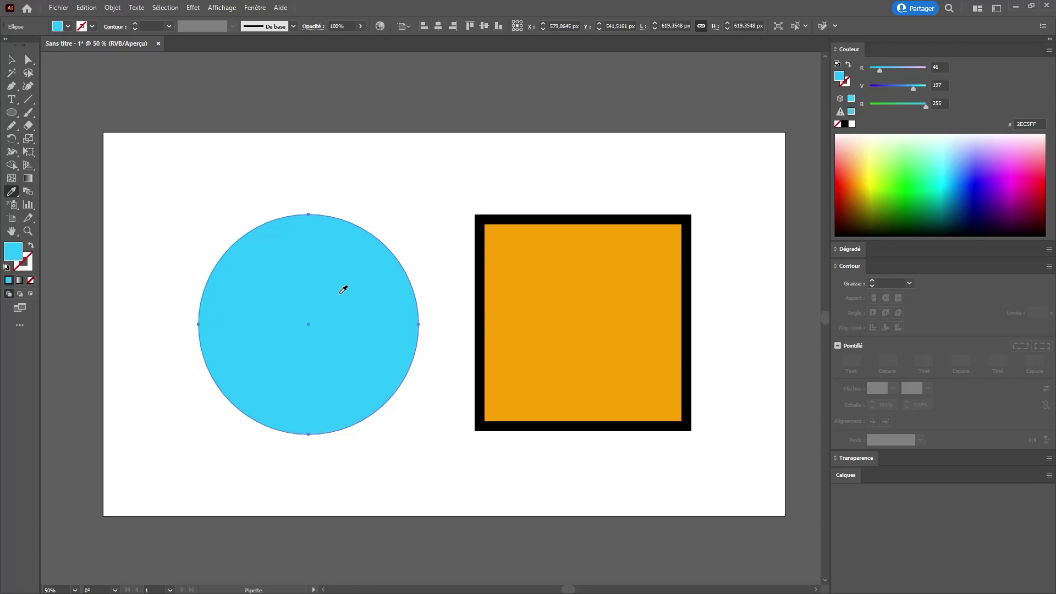
left_click(589, 285)
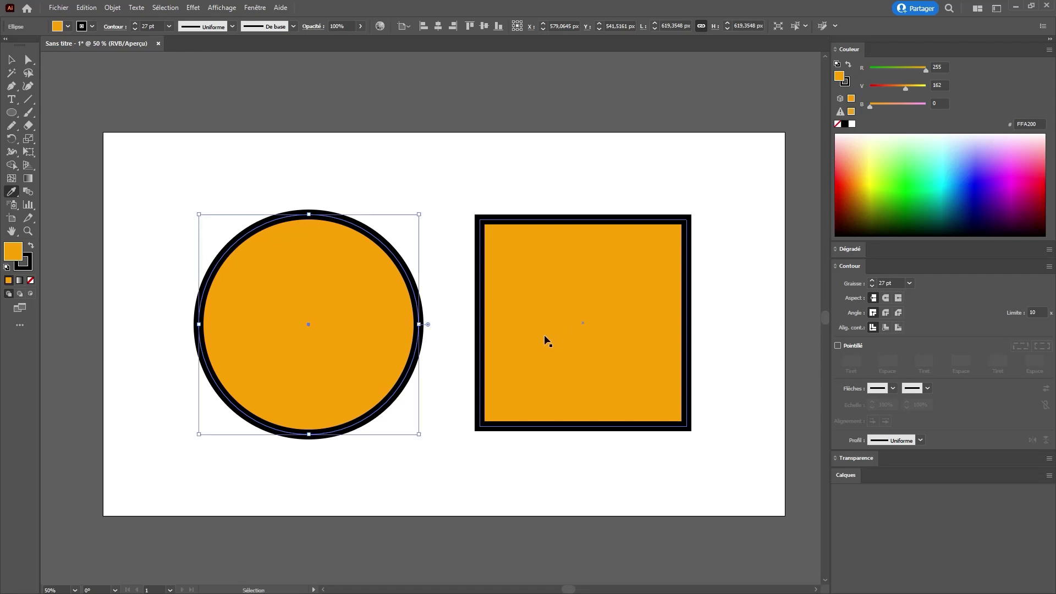
key("ctrl+z")
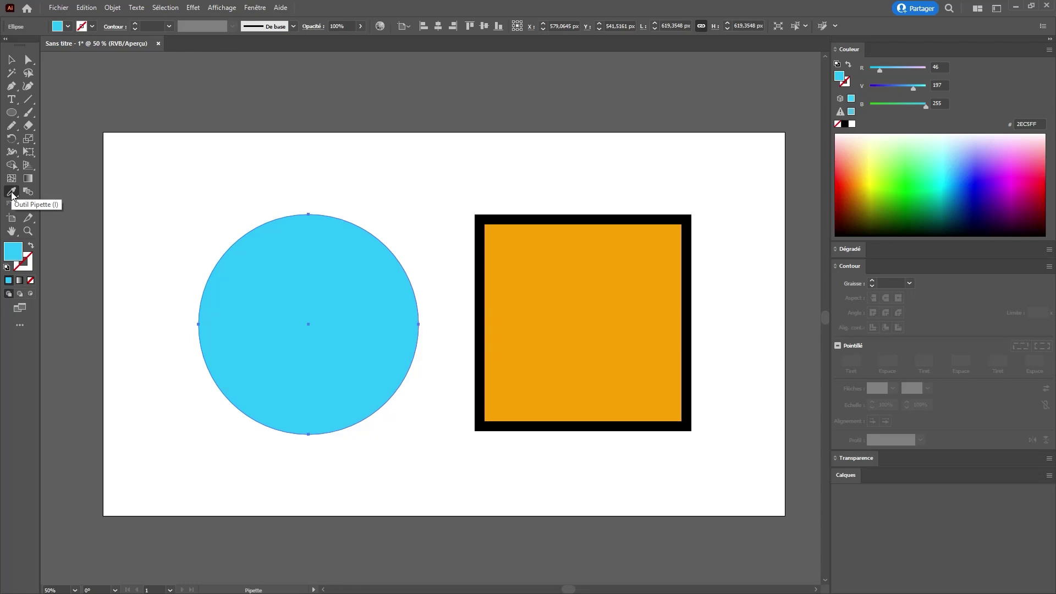
- Exclude stroke thickness (Epaisseur) from the attributes the Eyedropper picks up
left_click(11, 192)
double_click(11, 192)
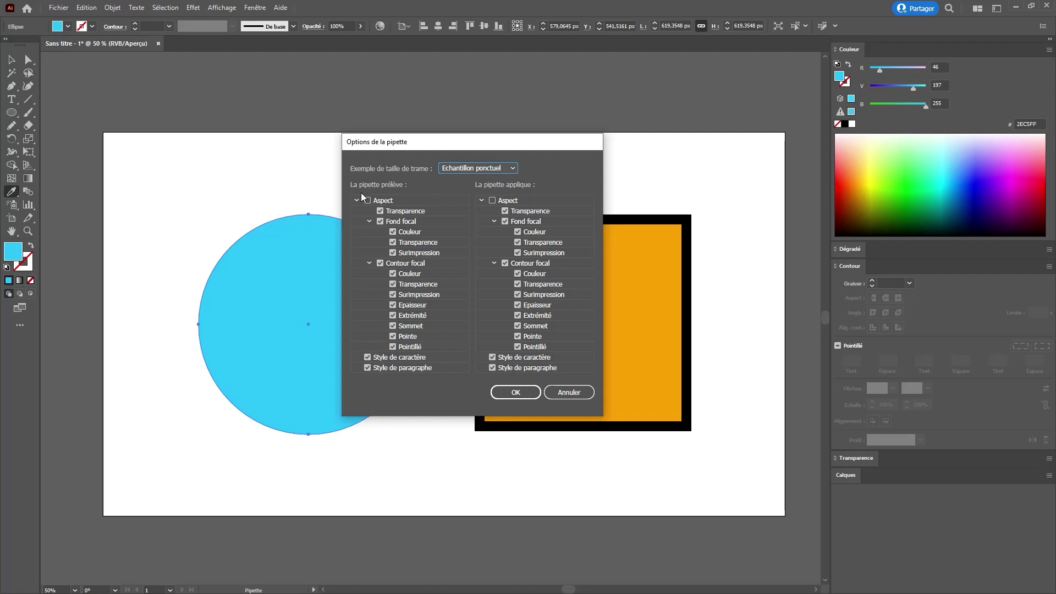
left_click(393, 305)
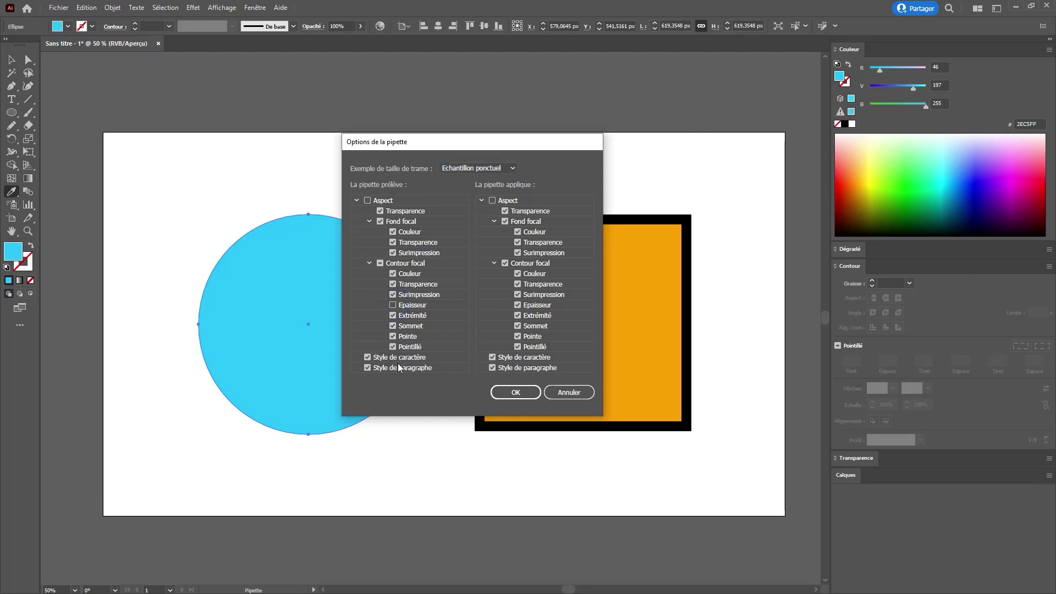
left_click(515, 393)
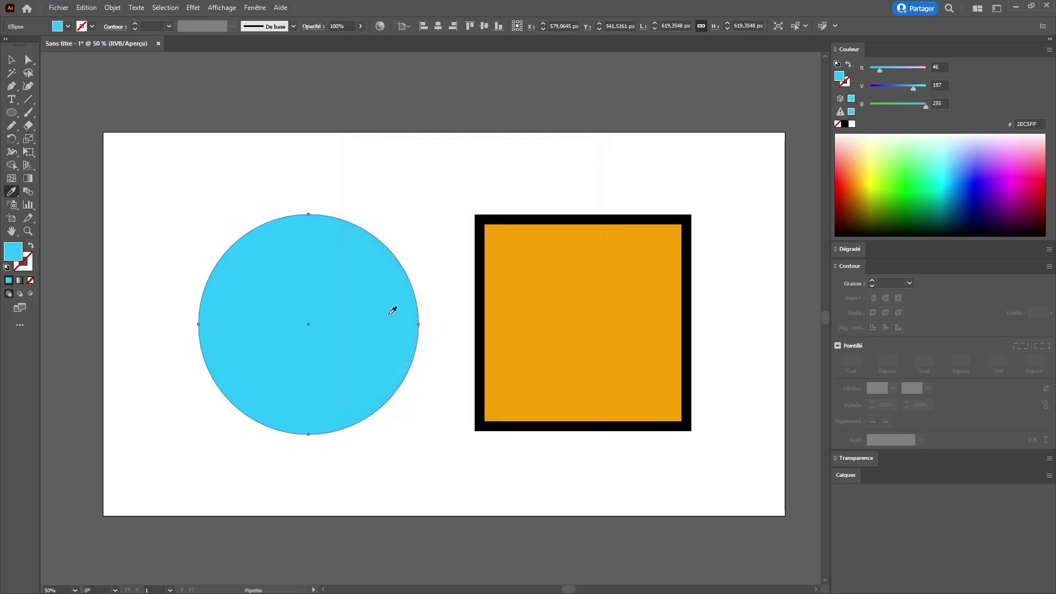
- Try sampling the square's appearance without its stroke thickness onto the blue circle, then undo it
left_click(582, 287)
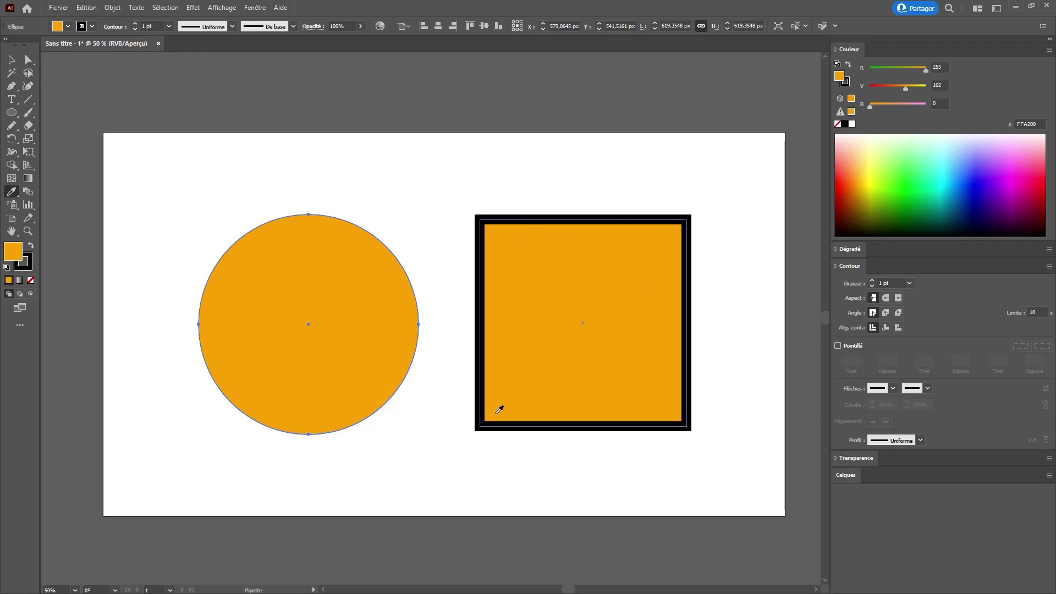
key("ctrl")
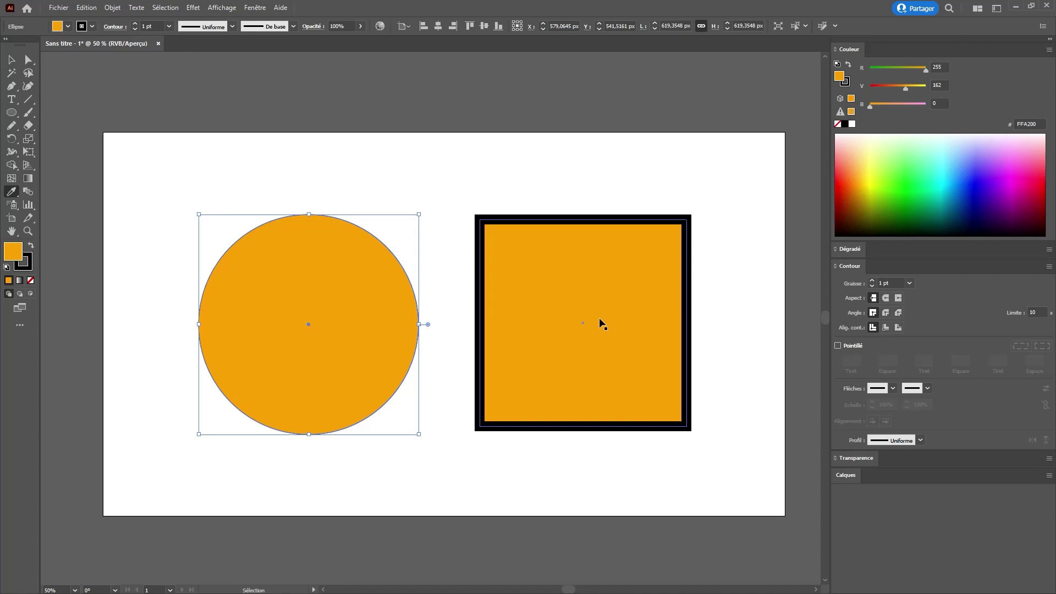
key("ctrl+z")
- Set the orange square's opacity to 50% and deselect it
key("v")
left_click(563, 296)
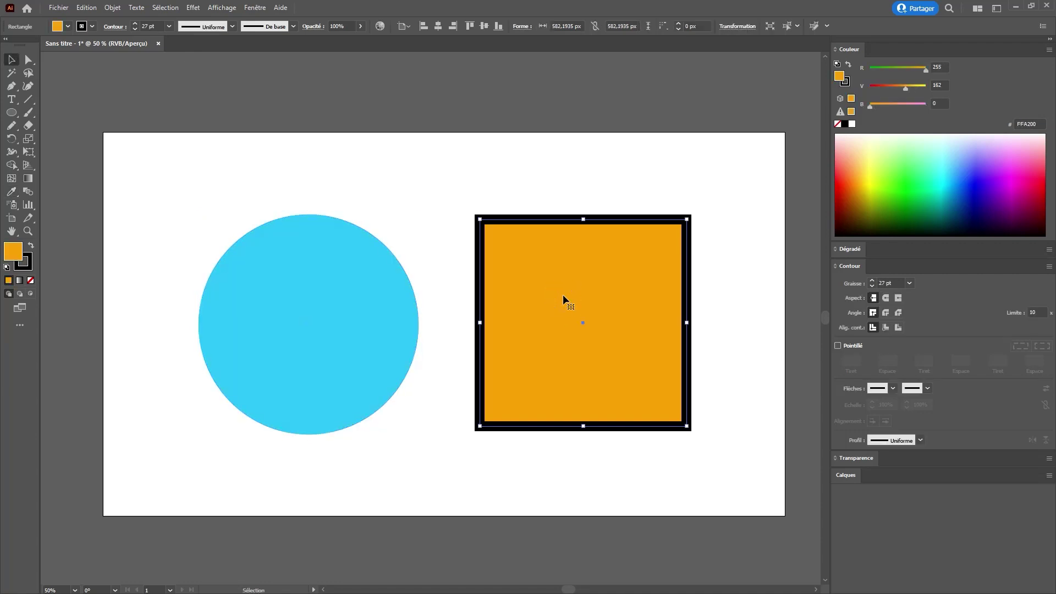
left_click(347, 25)
type("50")
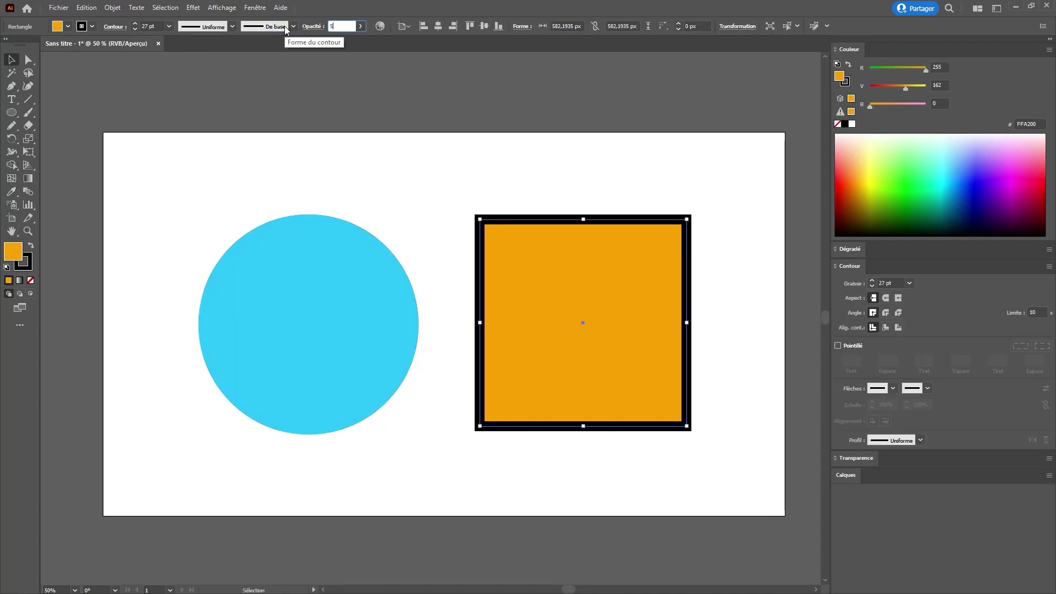
key("Return")
left_click(460, 162)
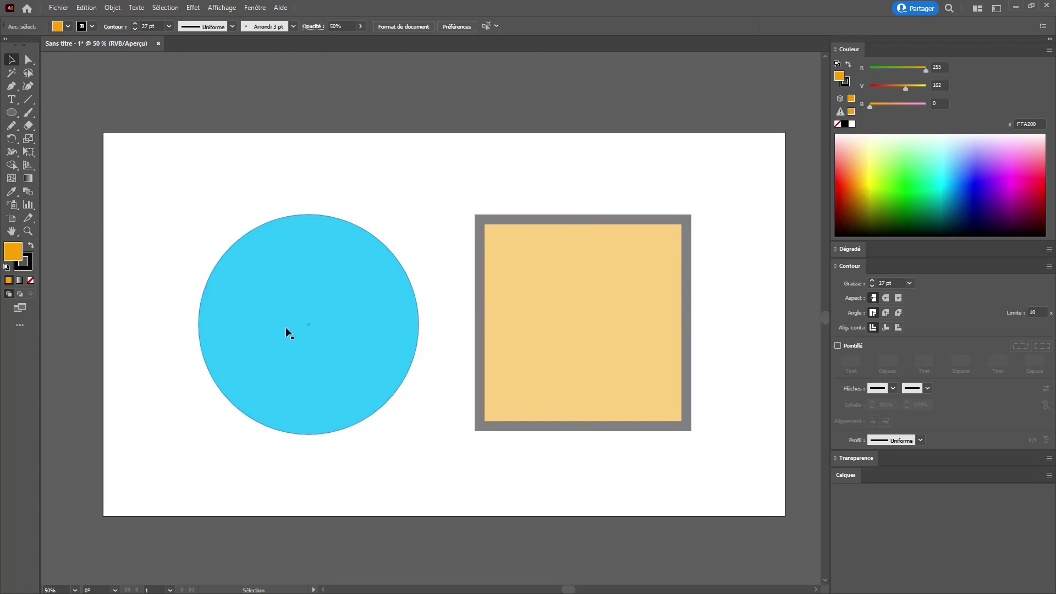
- Apply the semi-transparent square's appearance to the blue circle with the Eyedropper
left_click(285, 328)
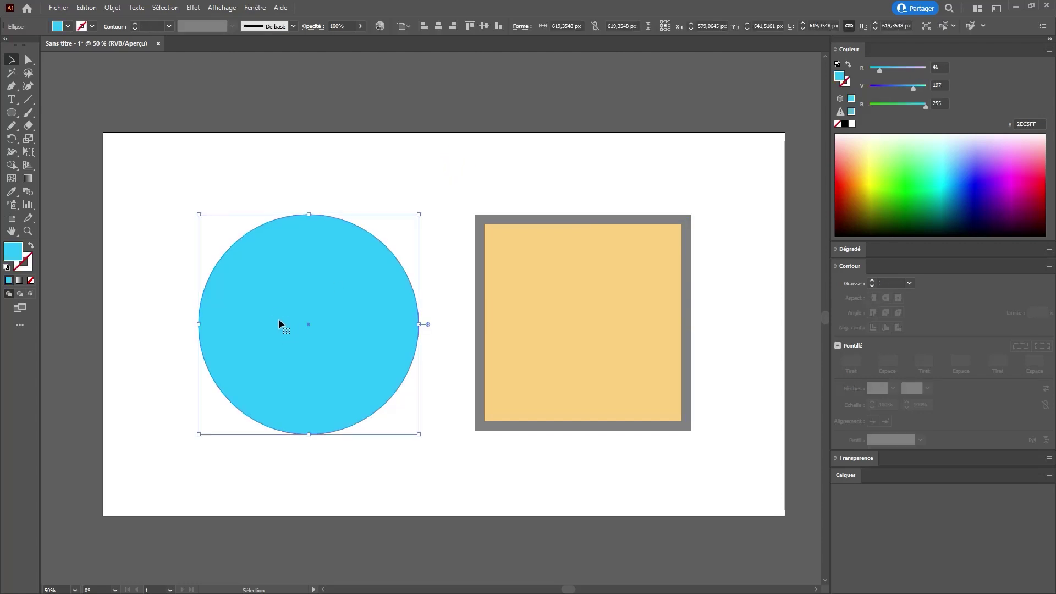
key("i")
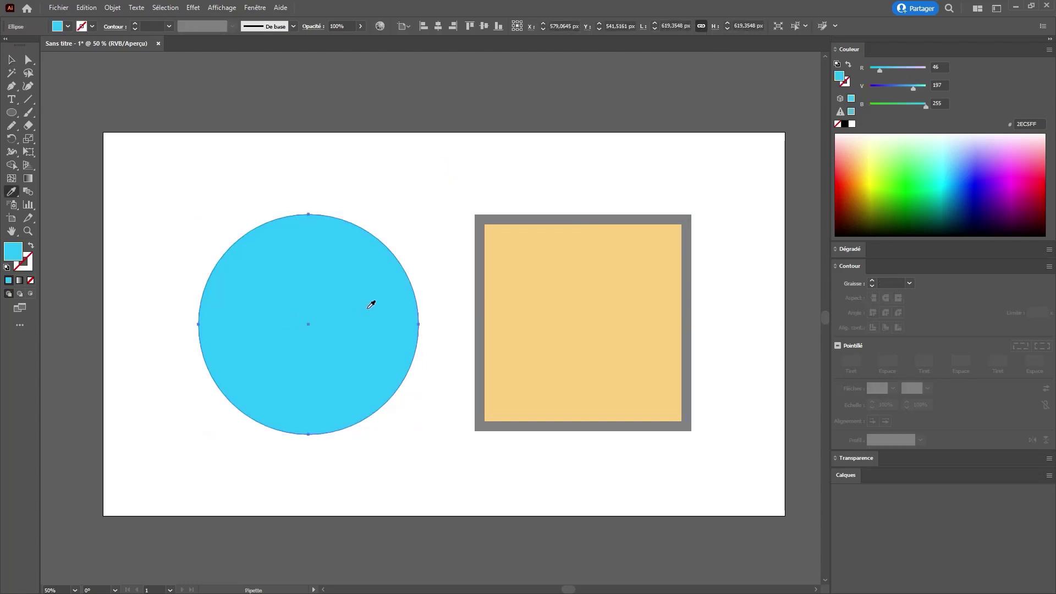
left_click(593, 289)
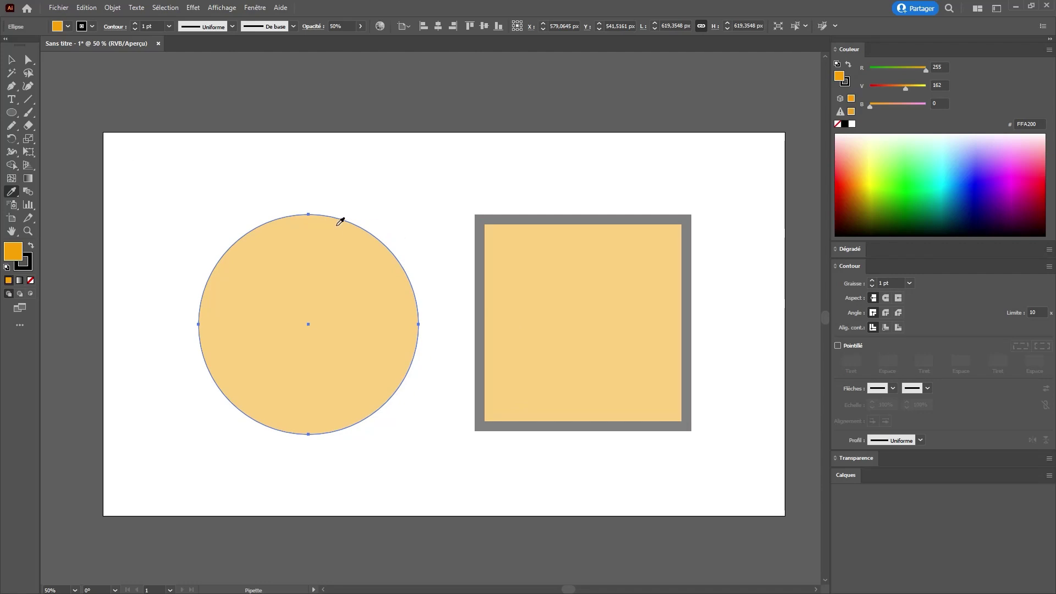
- Make the Eyedropper pick up stroke thickness (Epaisseur) again and exclude the overall Transparence under Aspect
double_click(11, 191)
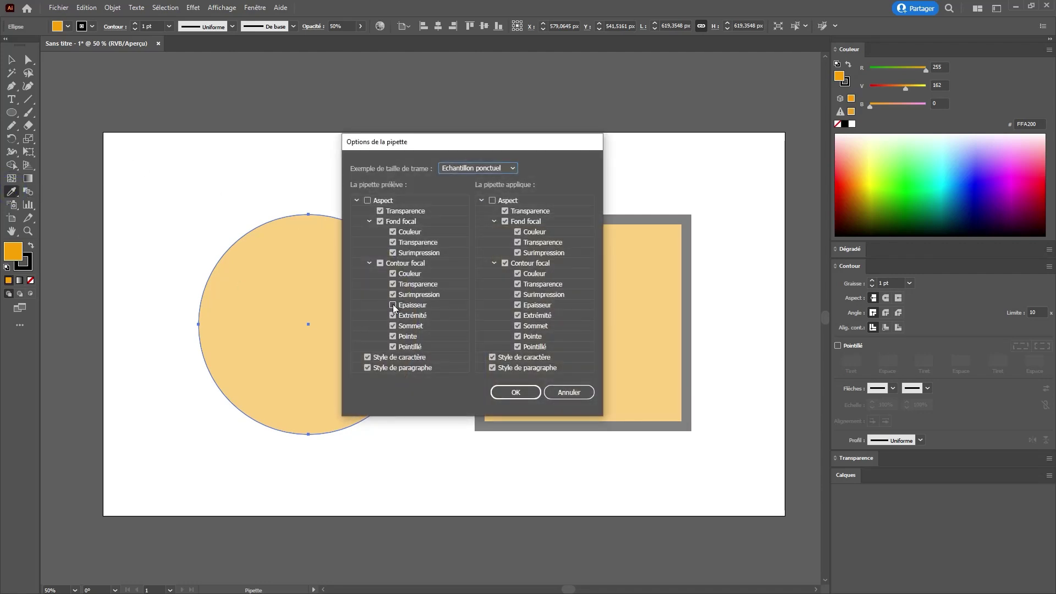
left_click(393, 305)
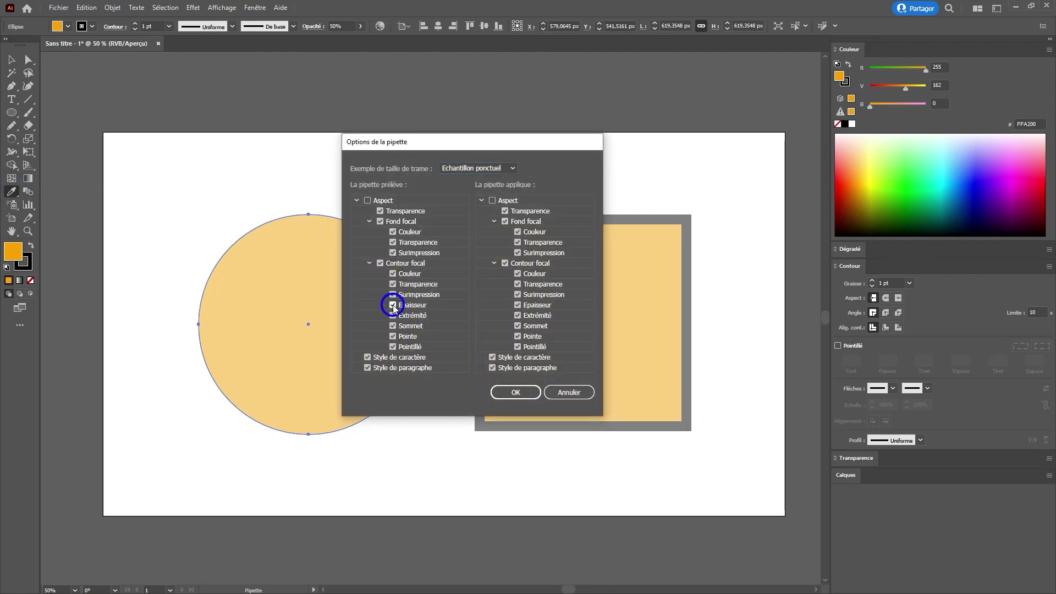
left_click(381, 211)
left_click(512, 391)
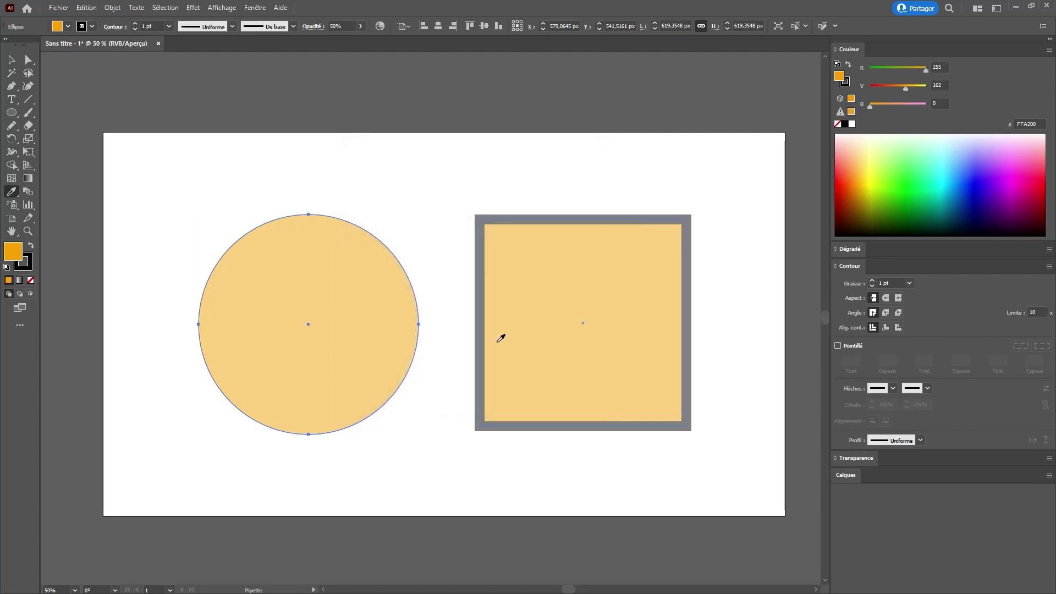
- Undo the circle's last sampled appearance and sample the square again with the changed Eyedropper options
key("ctrl+z")
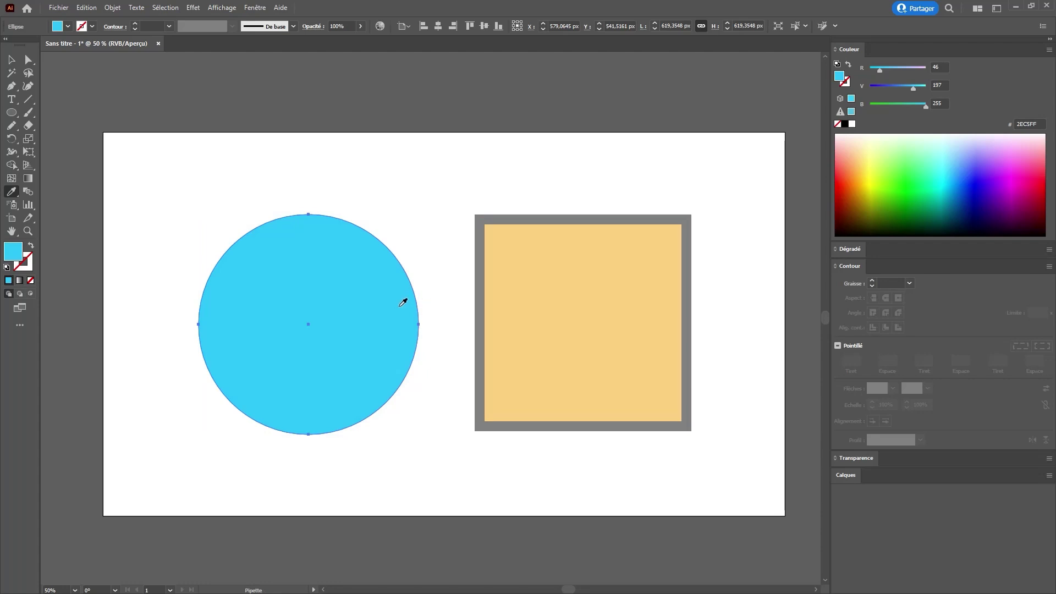
left_click(579, 293)
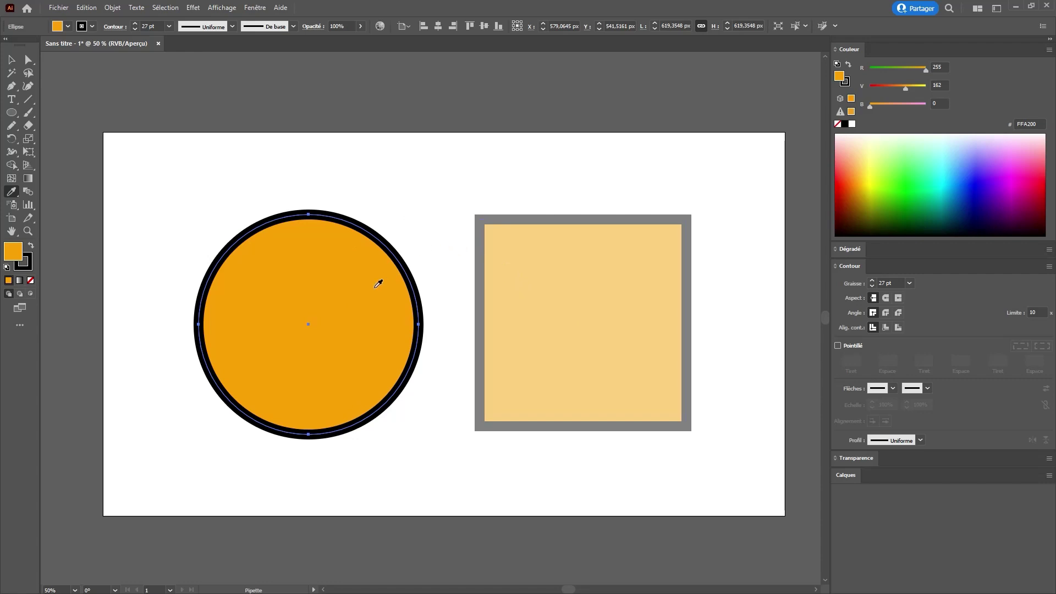
- Review the Eyedropper options for picked and applied attributes without changing them
double_click(11, 192)
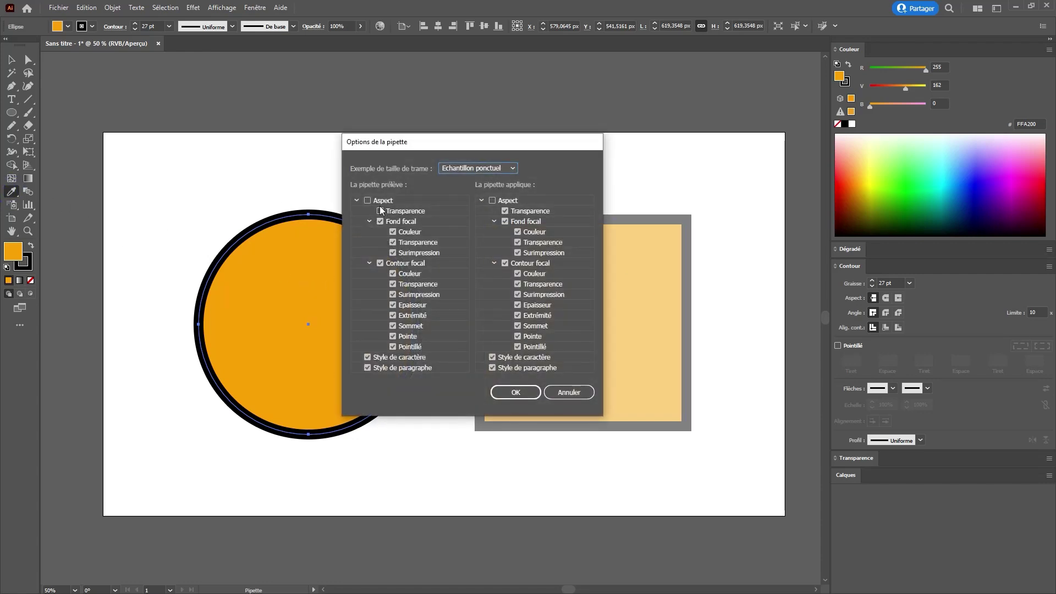
left_click(508, 394)
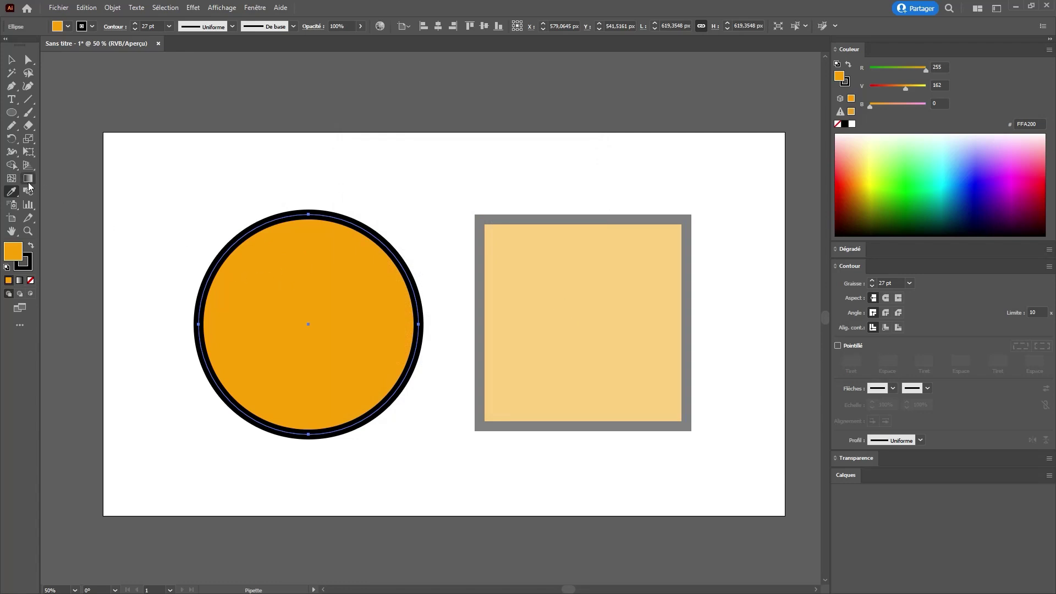
double_click(11, 192)
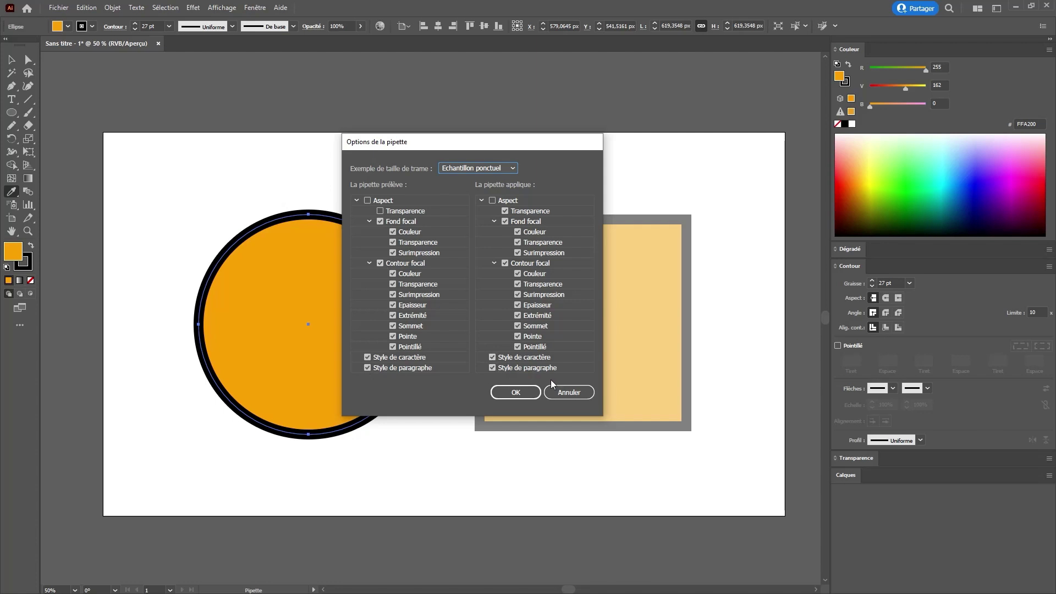
left_click(568, 392)
- Delete both the circle and the square from the artboard
left_click(485, 2)
key("v")
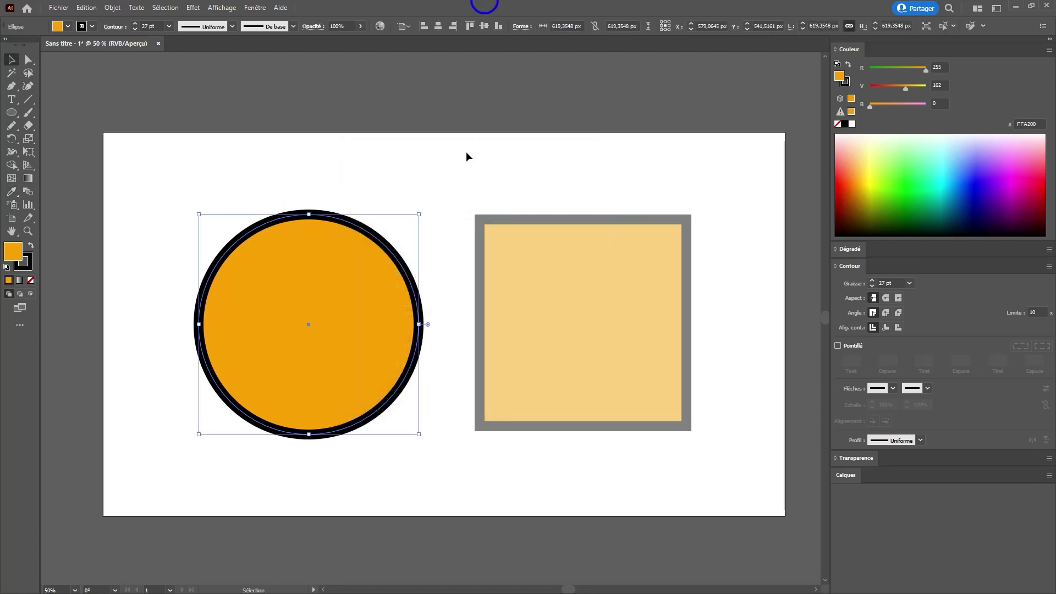
left_click(466, 153)
key("ctrl+a")
key("Delete")
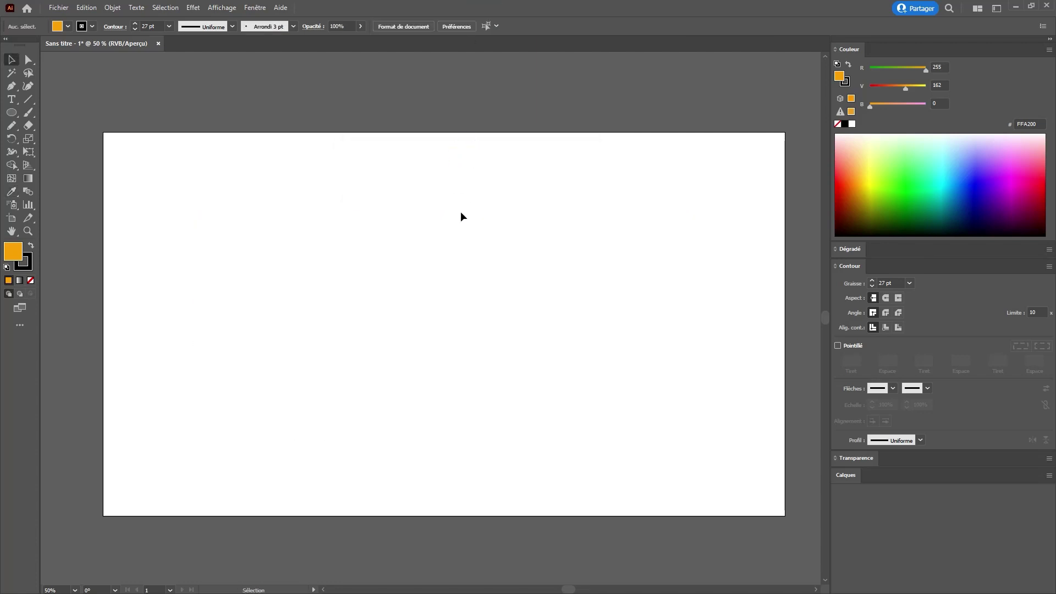
- Add the text "ARIAL" in black with no stroke left of the artboard's centre and enlarge it to about 265 pt
key("i")
left_click(467, 110)
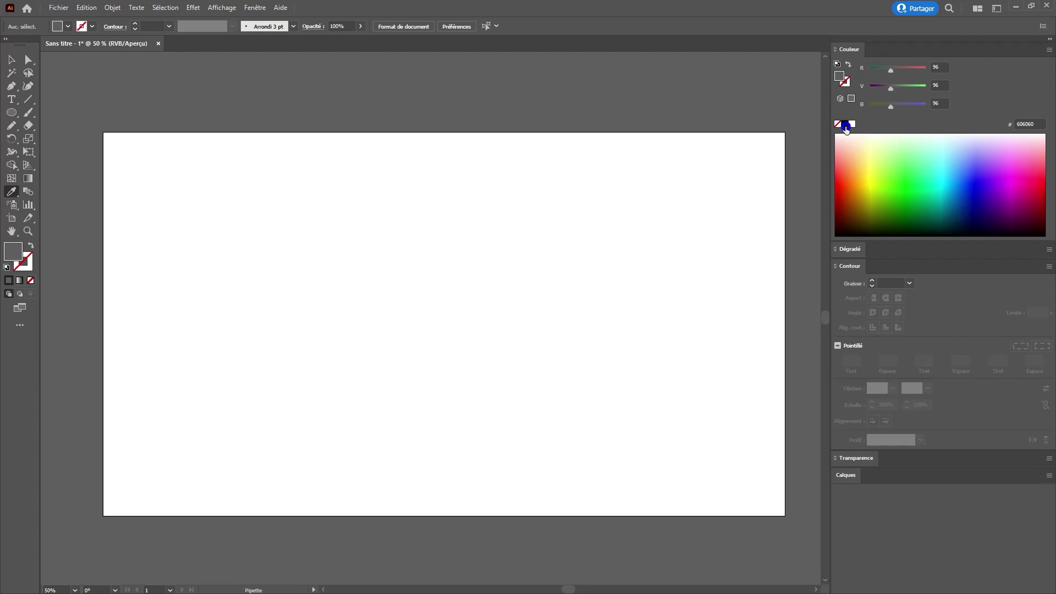
left_click(844, 124)
key("t")
left_click(325, 344)
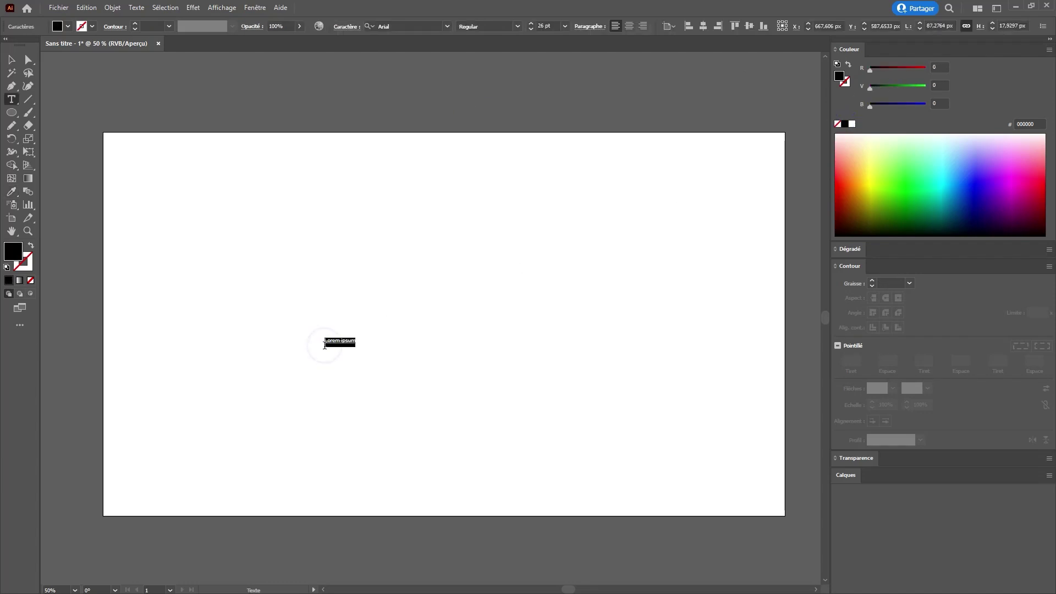
type("ARIAL")
key("Escape")
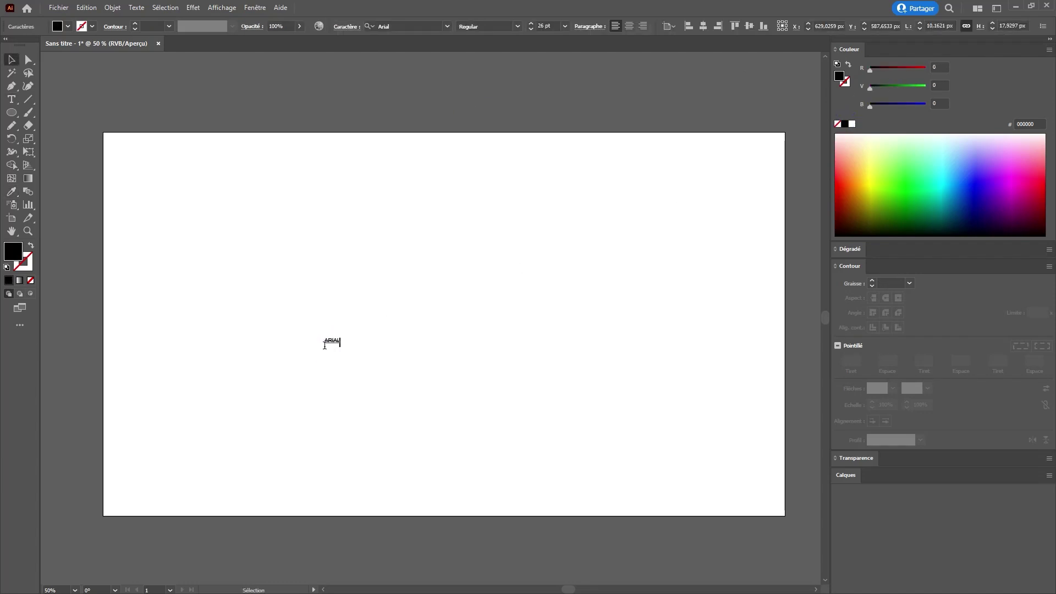
left_click_drag(341, 336, 412, 289)
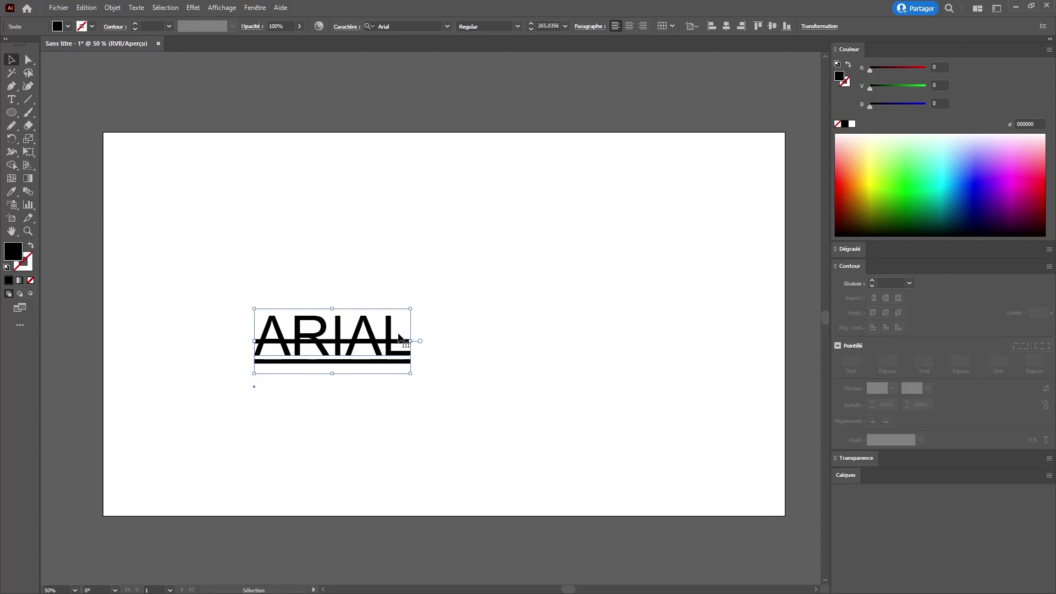
left_click_drag(391, 333, 370, 319)
- Remove the strikethrough and underline from the ARIAL text and close the character settings
key("ctrl+t")
left_click(370, 323)
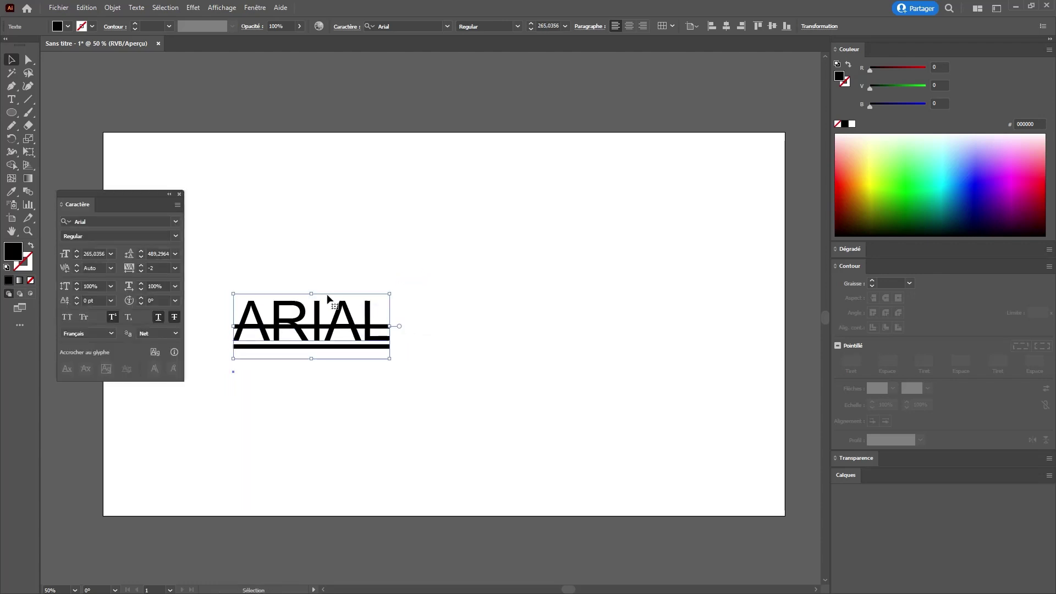
left_click(175, 317)
left_click(158, 318)
left_click(293, 256)
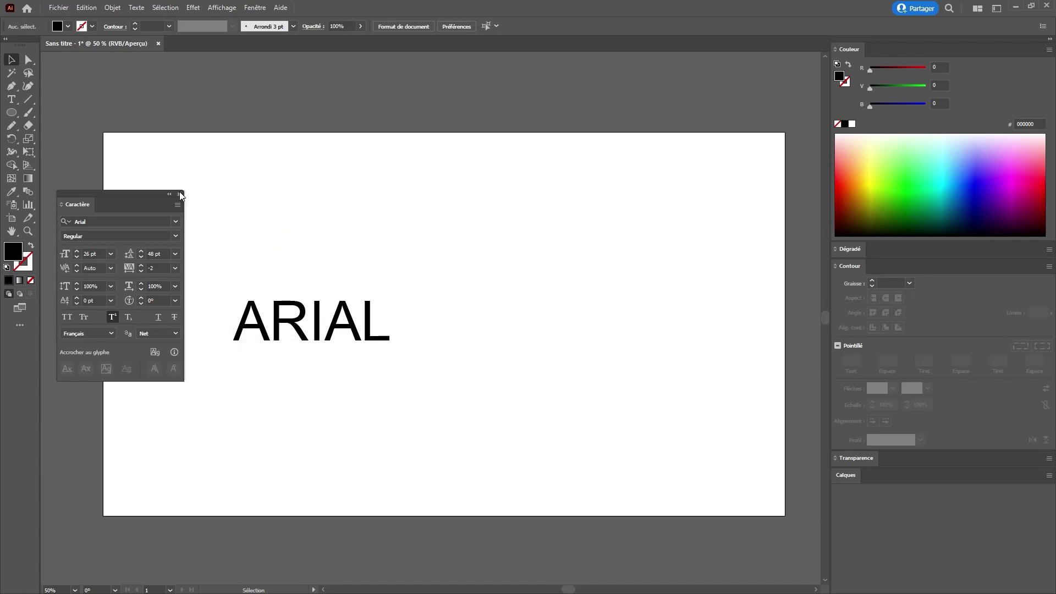
left_click(180, 194)
- Duplicate the ARIAL text to its right and change the copy's wording to VERDANA
left_click_drag(300, 334, 542, 317)
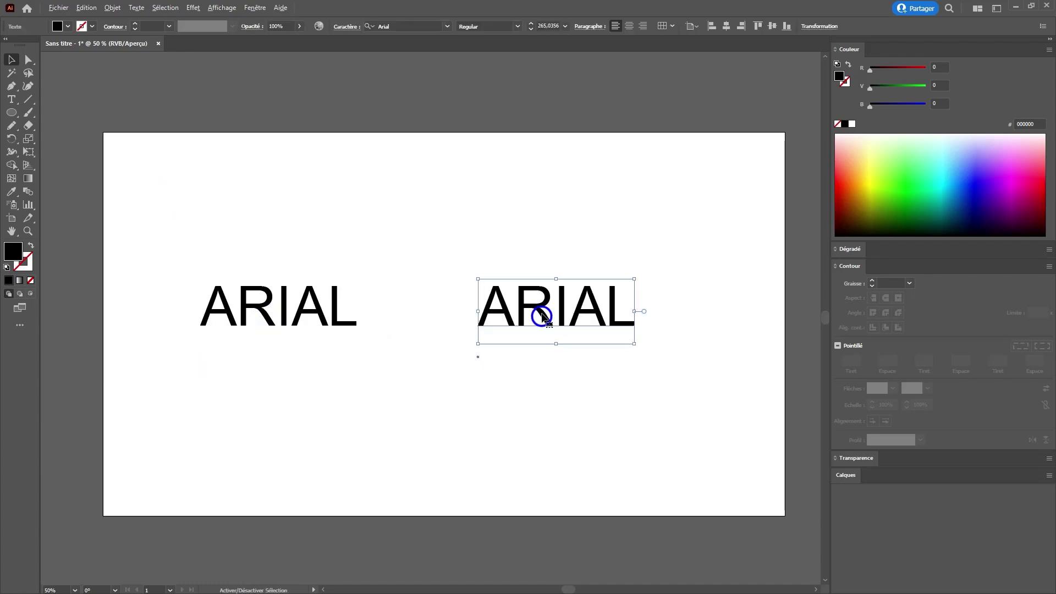
double_click(547, 319)
key("ctrl+a")
type("VERDAN")
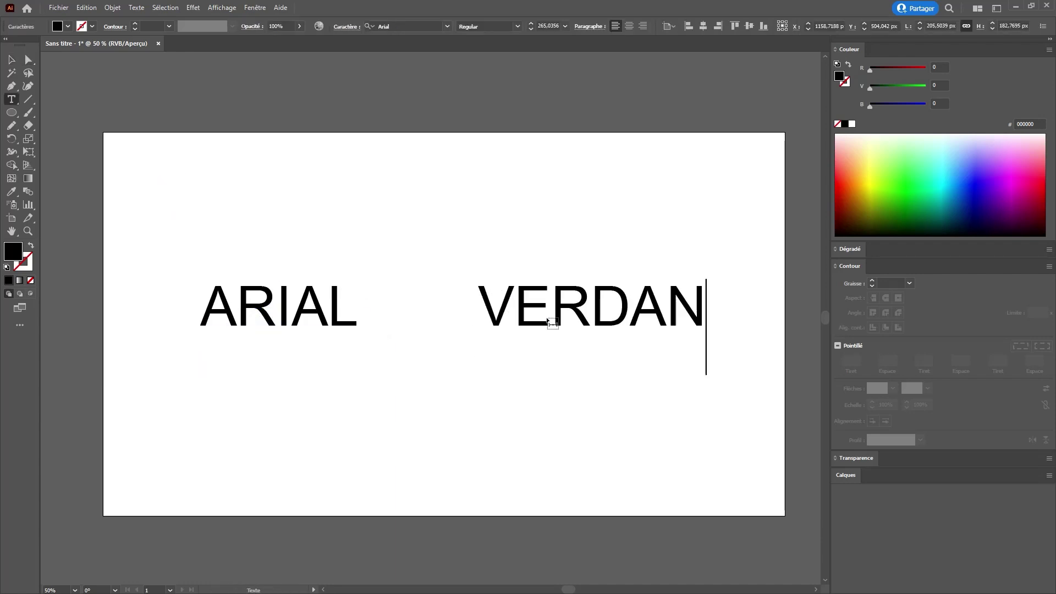
type("A")
key("Escape")
- Set the font of the VERDANA text to Verdana
left_click(407, 24)
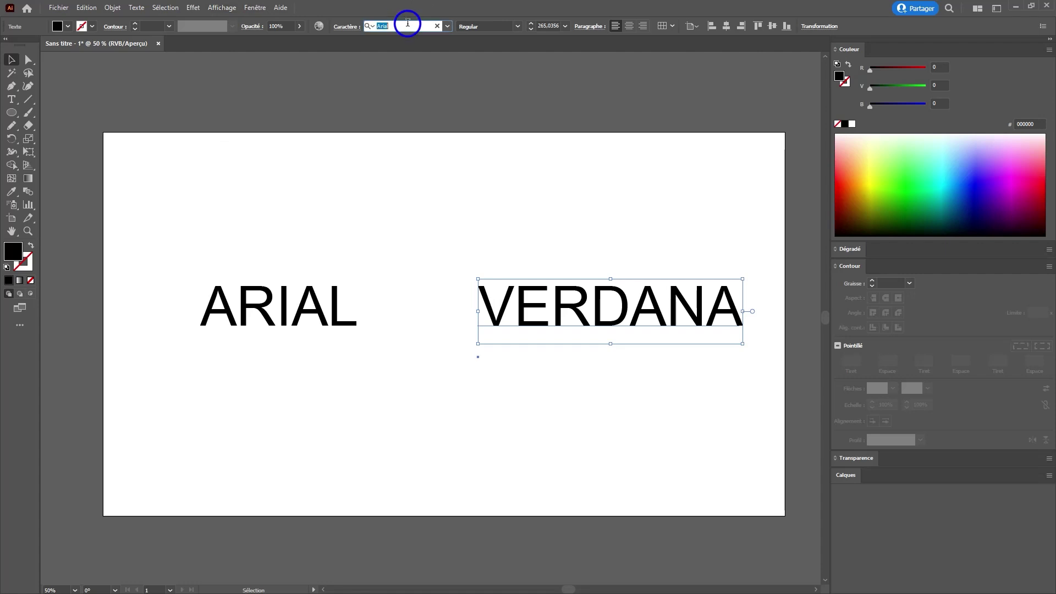
type("verdana")
key("Return")
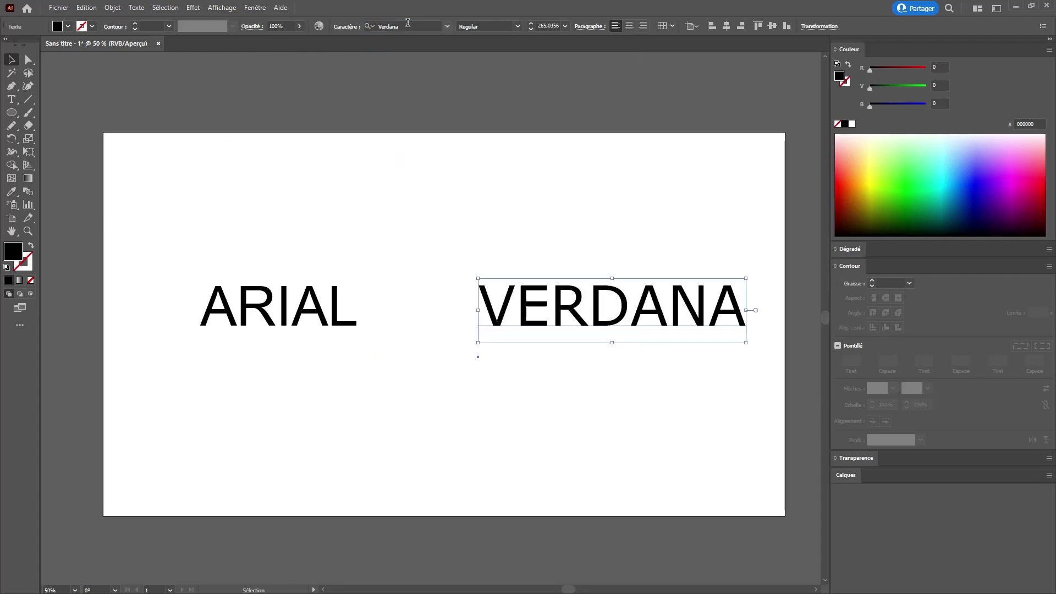
- Copy the VERDANA text's formatting onto the ARIAL text with the Eyedropper tool
left_click(216, 300)
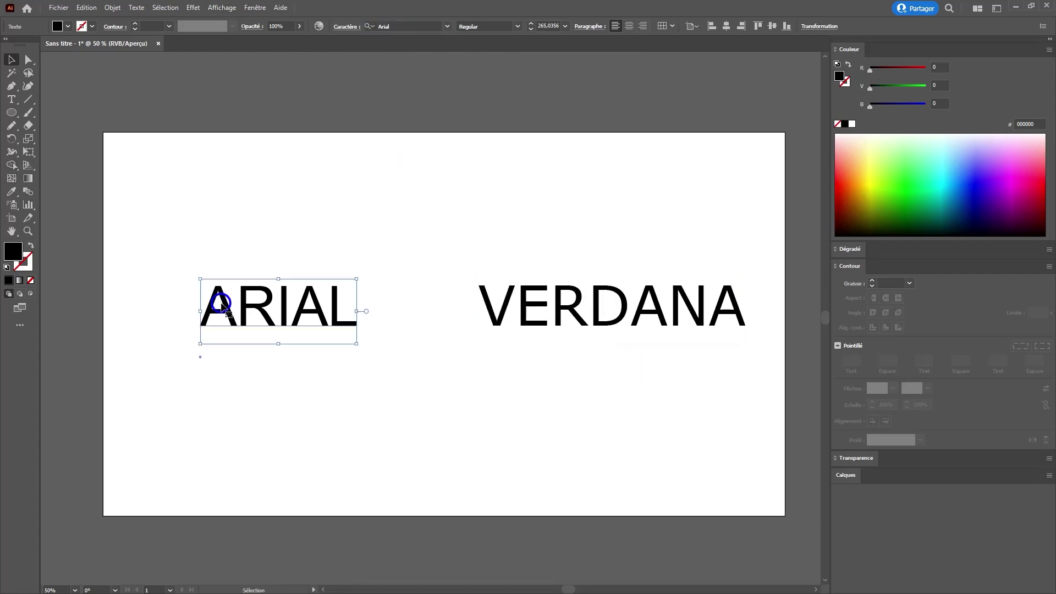
left_click(11, 191)
left_click(544, 283)
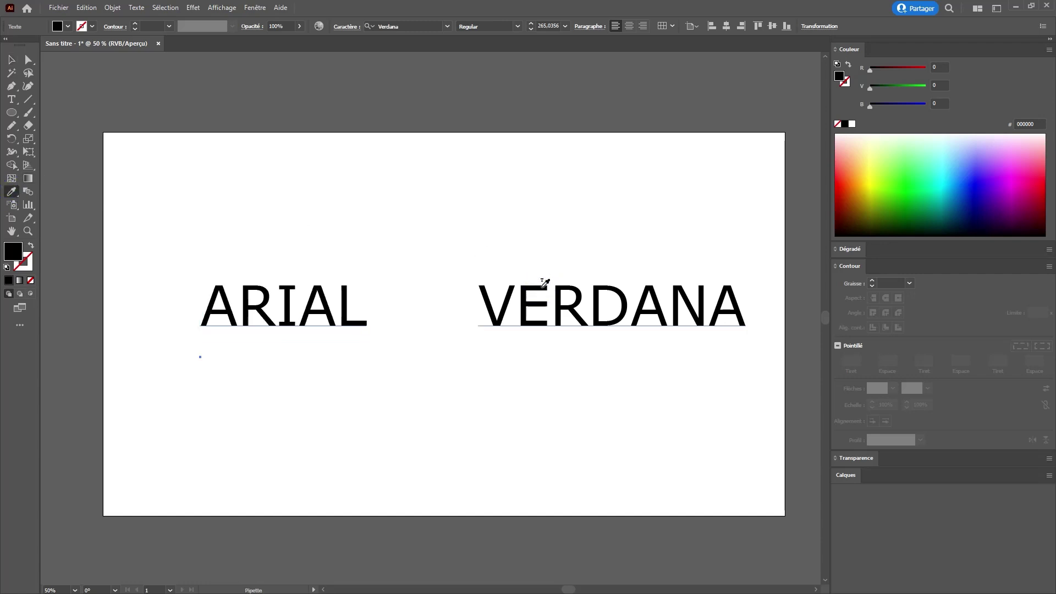
- Replace the word ARIAL with VERDANA and shift that text slightly left, away from the other one
key("a")
double_click(329, 326)
double_click(329, 326)
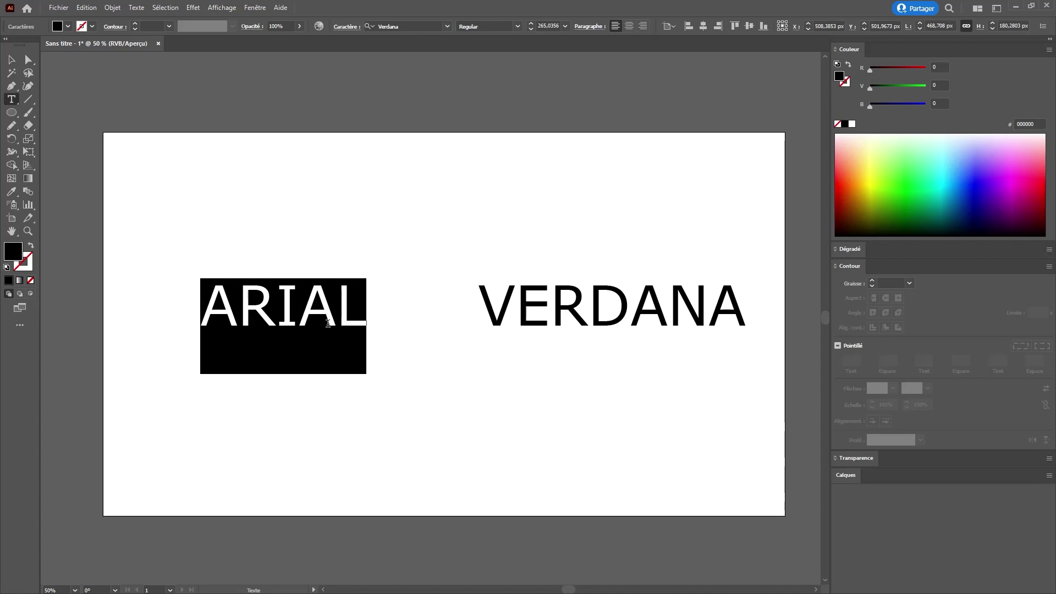
type("VERDANA")
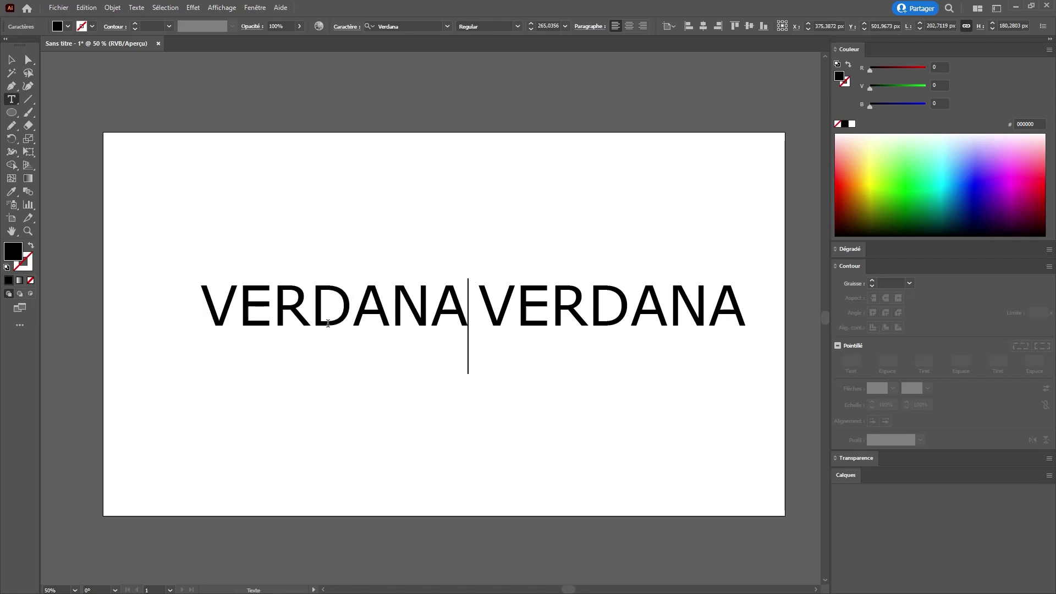
key("Escape")
left_click_drag(324, 323, 291, 323)
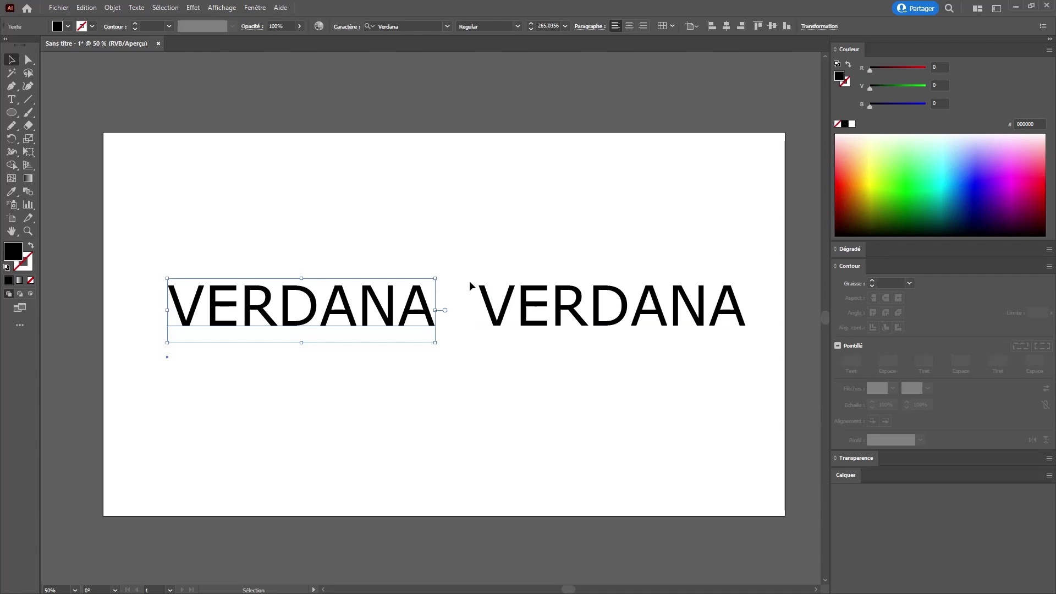
- Delete both texts and draw a square about 495 px wide in the artboard's left half, filled with blue 007FFF
left_click(408, 236)
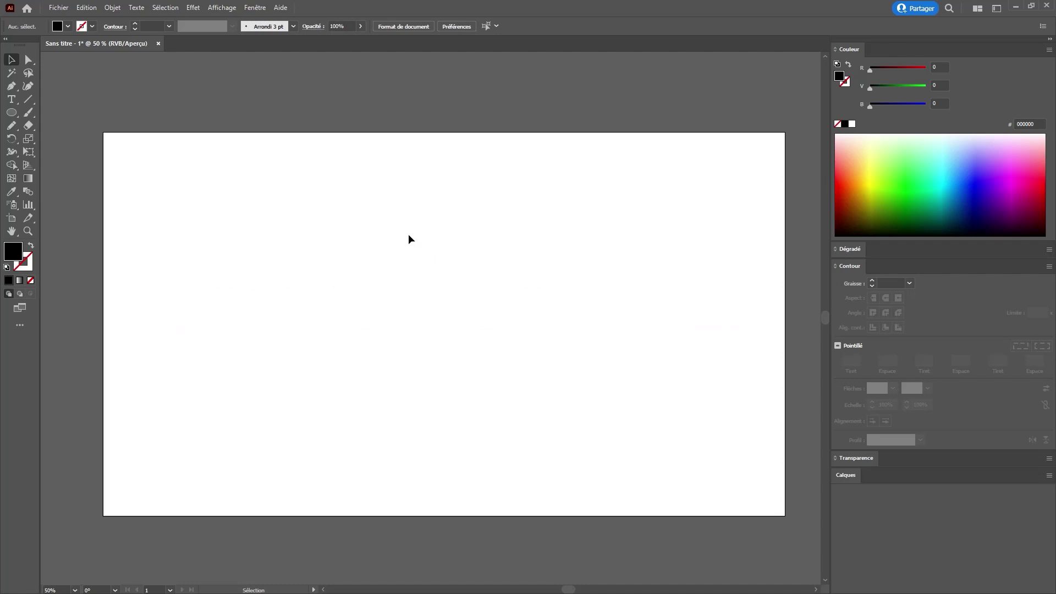
key("m")
left_click_drag(221, 229, 360, 384)
left_click_drag(870, 106, 962, 99)
left_click_drag(870, 88, 898, 88)
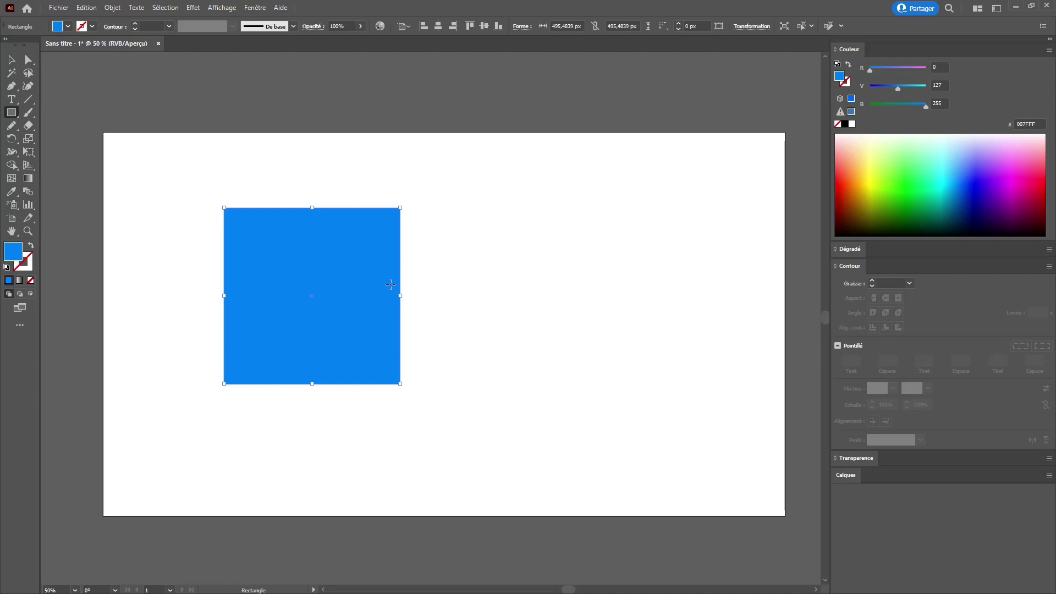
key("v")
left_click_drag(352, 288, 342, 289)
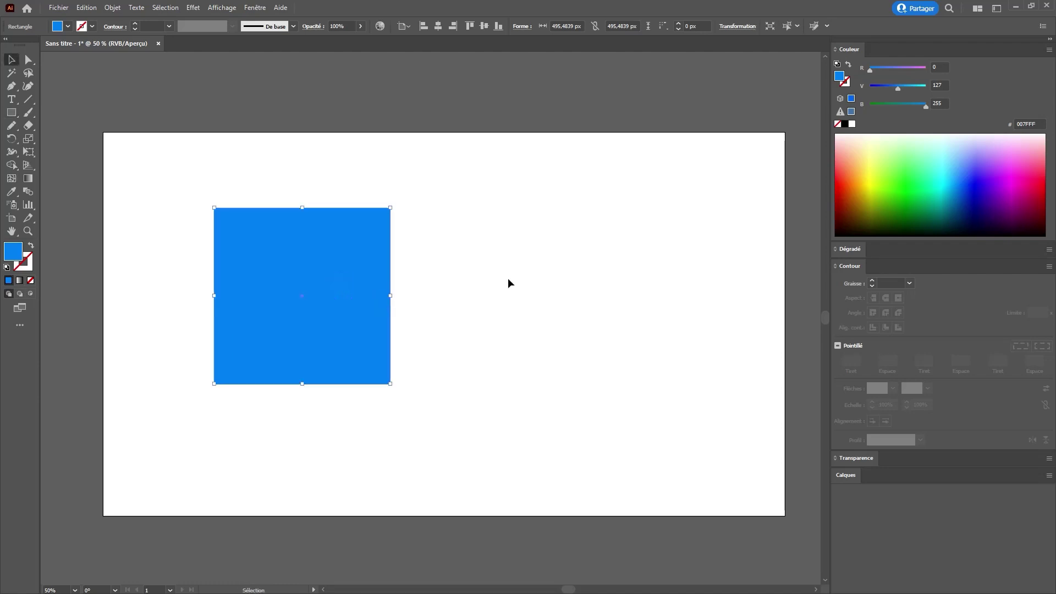
- Draw a circle about 530 px in diameter to the right of the square and fill it with green 00A900
key("l")
left_click_drag(502, 229, 640, 389)
left_click_drag(926, 107, 820, 100)
left_click_drag(898, 90, 908, 90)
key("v")
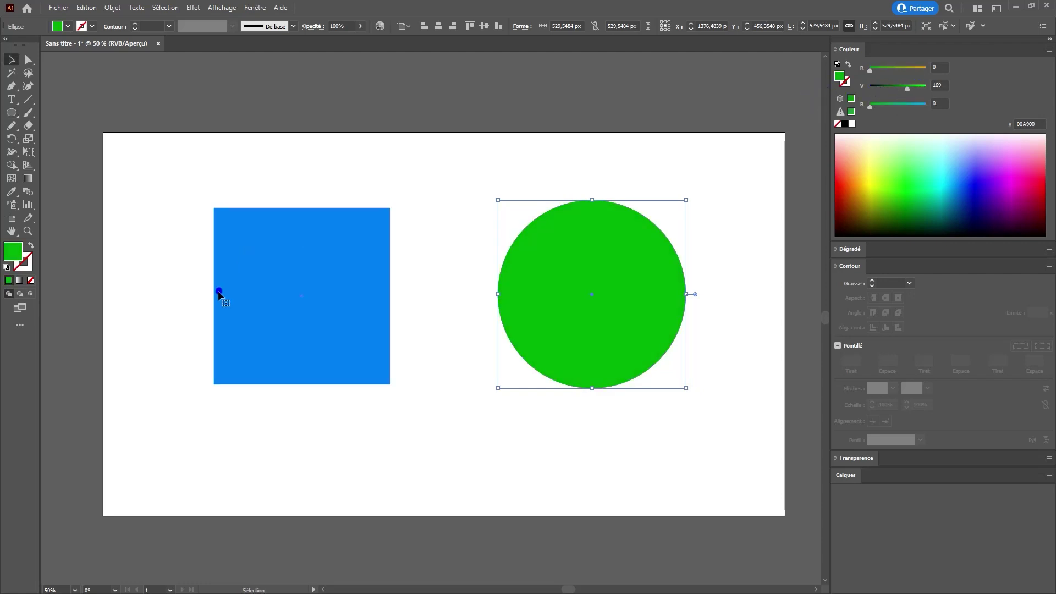
- Apply a drop shadow to the blue square in Normal mode with offsets of 17 px in X and 23 px in Y
left_click(217, 290)
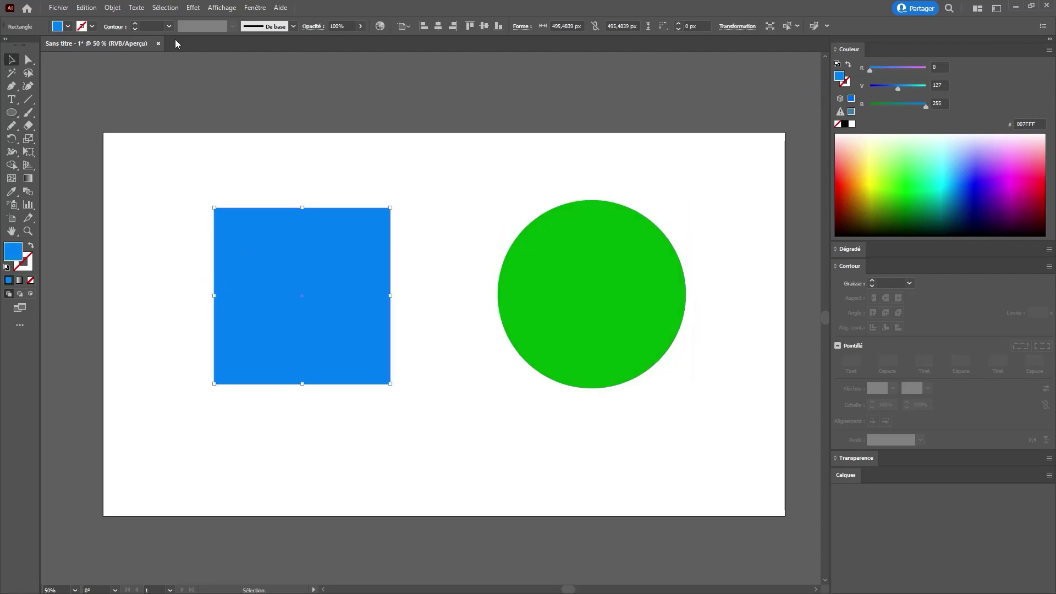
left_click(193, 8)
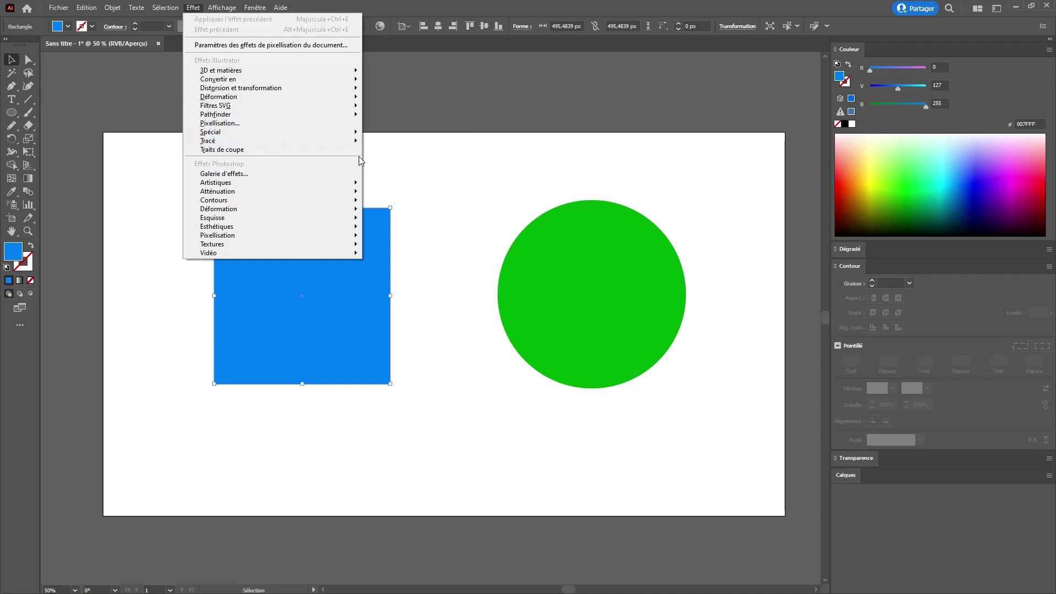
mouse_move(330, 132)
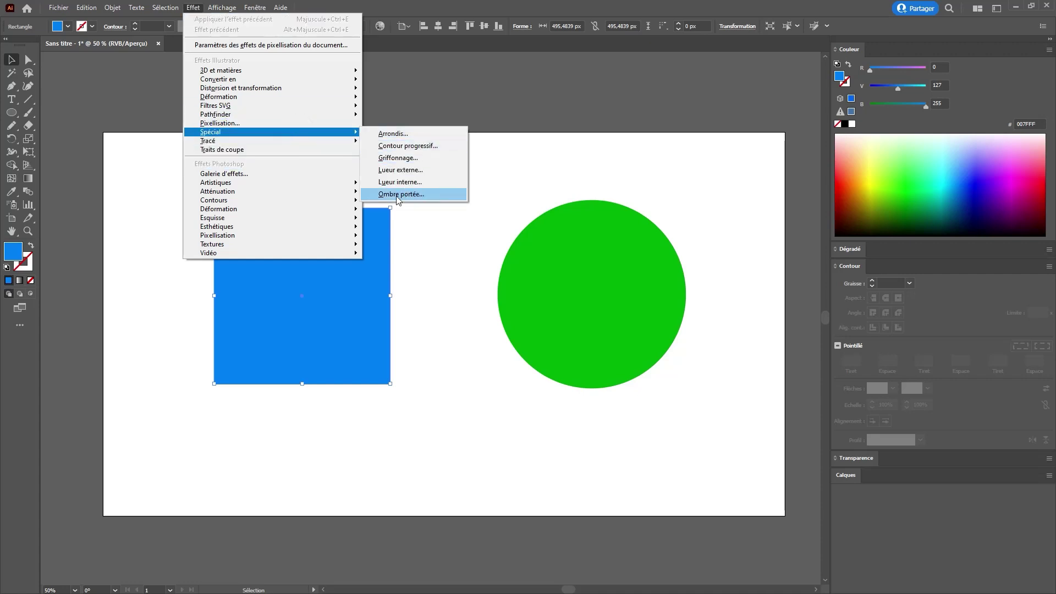
left_click(393, 195)
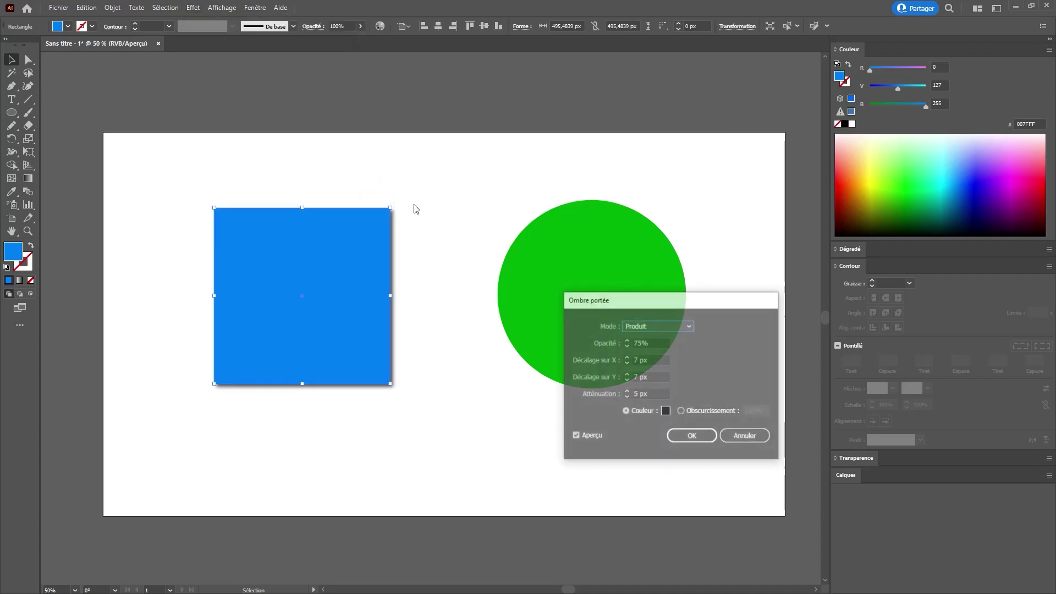
left_click(646, 326)
left_click(649, 340)
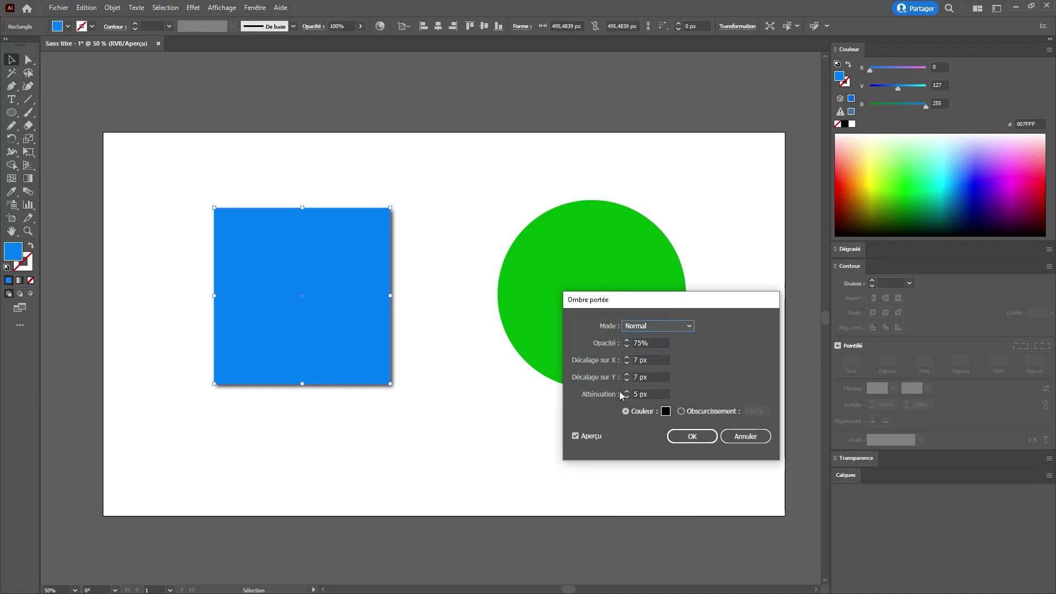
left_click(627, 358)
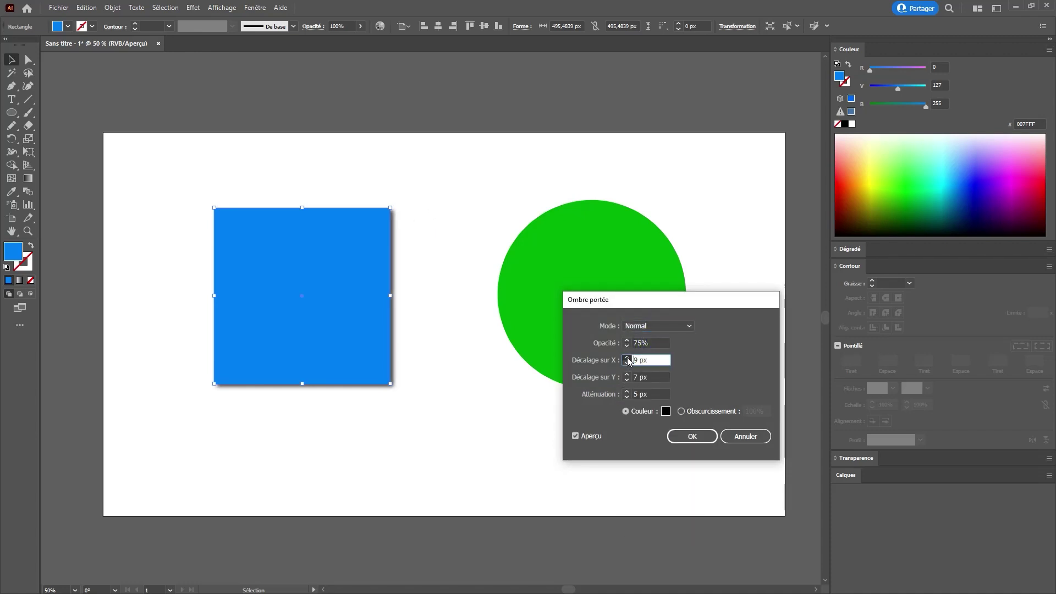
left_click(627, 374)
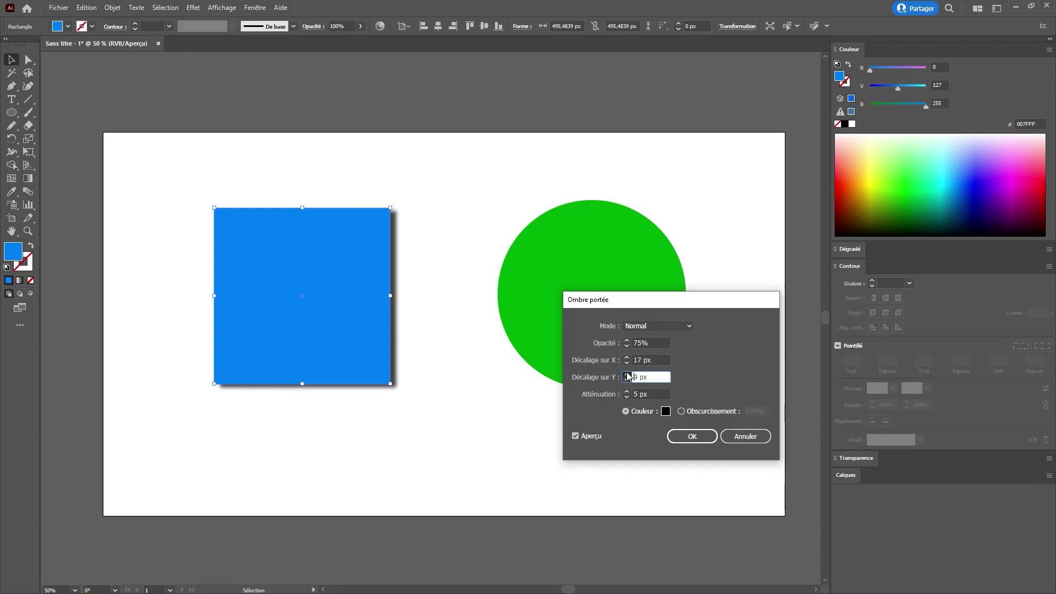
left_click(627, 358)
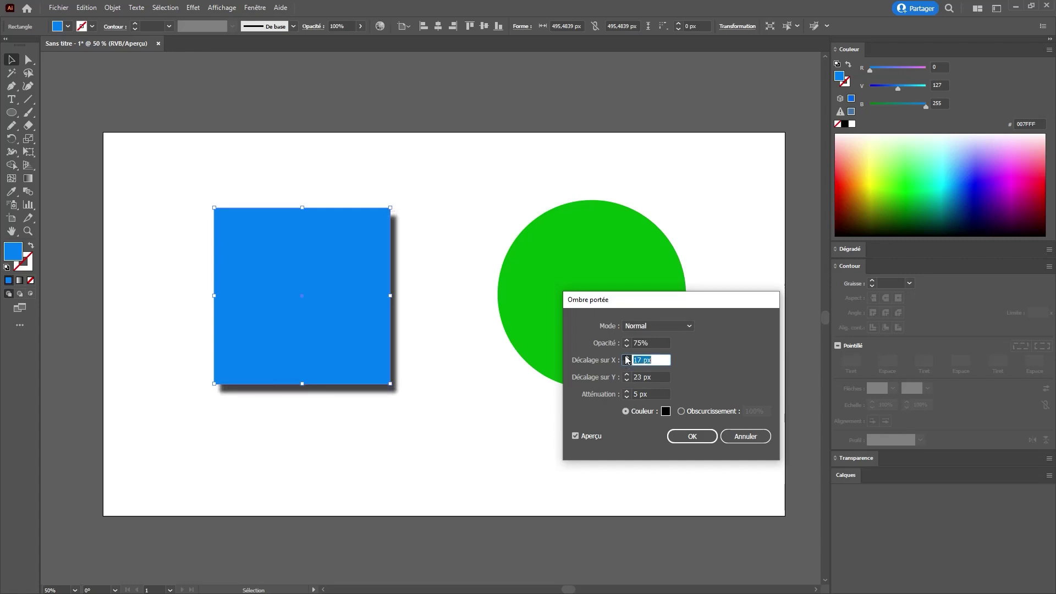
left_click(692, 436)
left_click(450, 241)
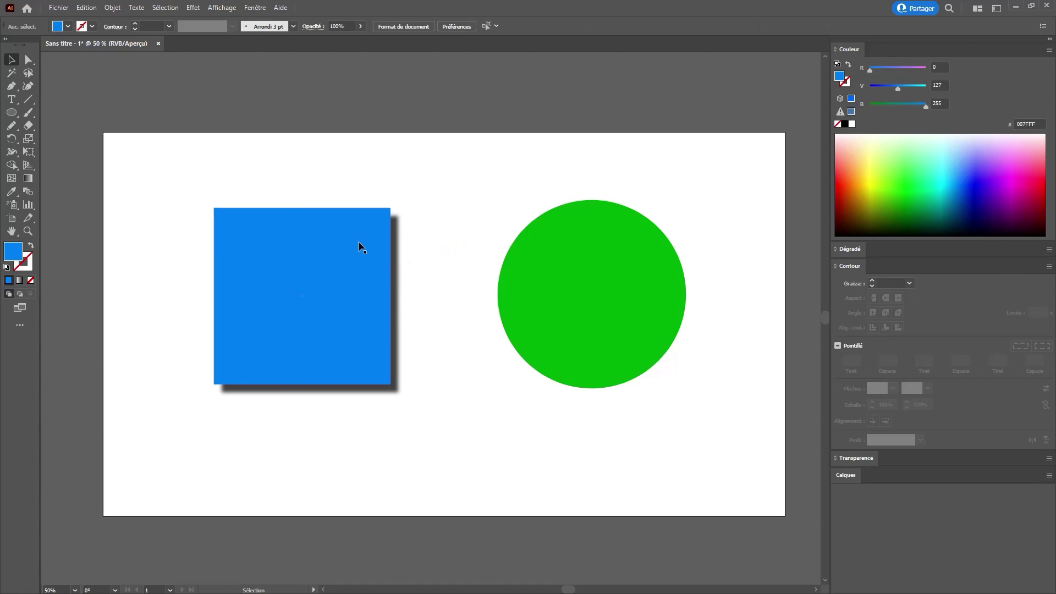
- Try copying the blue square's look and shadow onto the green circle with the Eyedropper, and undo it
left_click(318, 283)
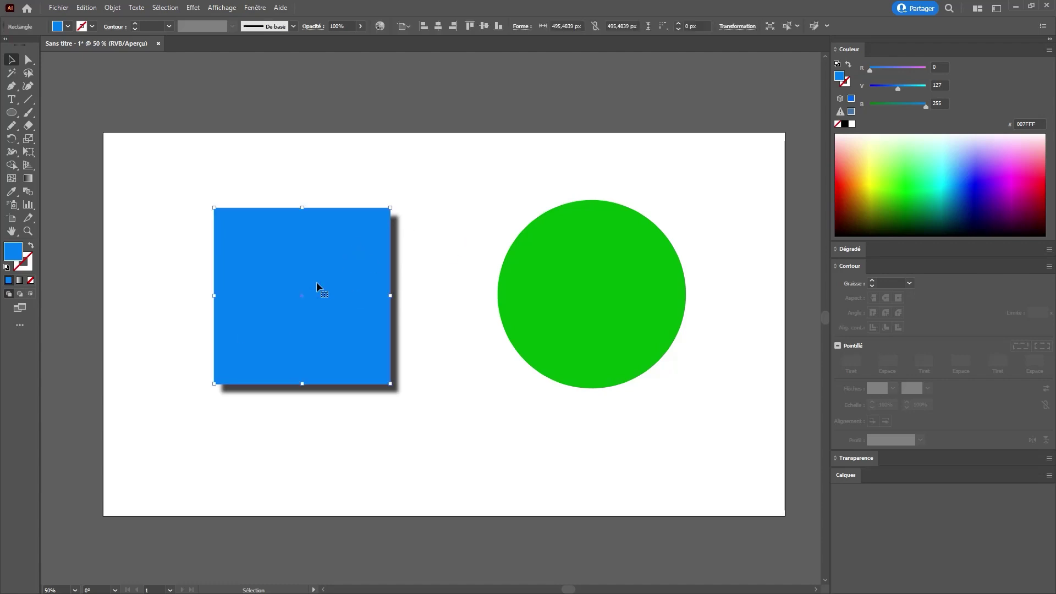
left_click(557, 276)
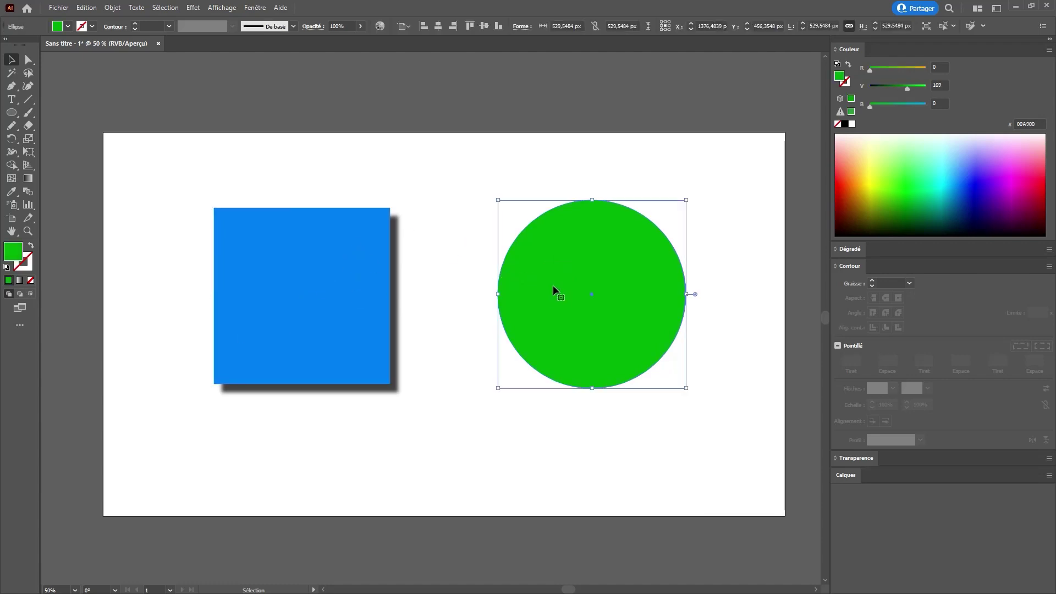
key("i")
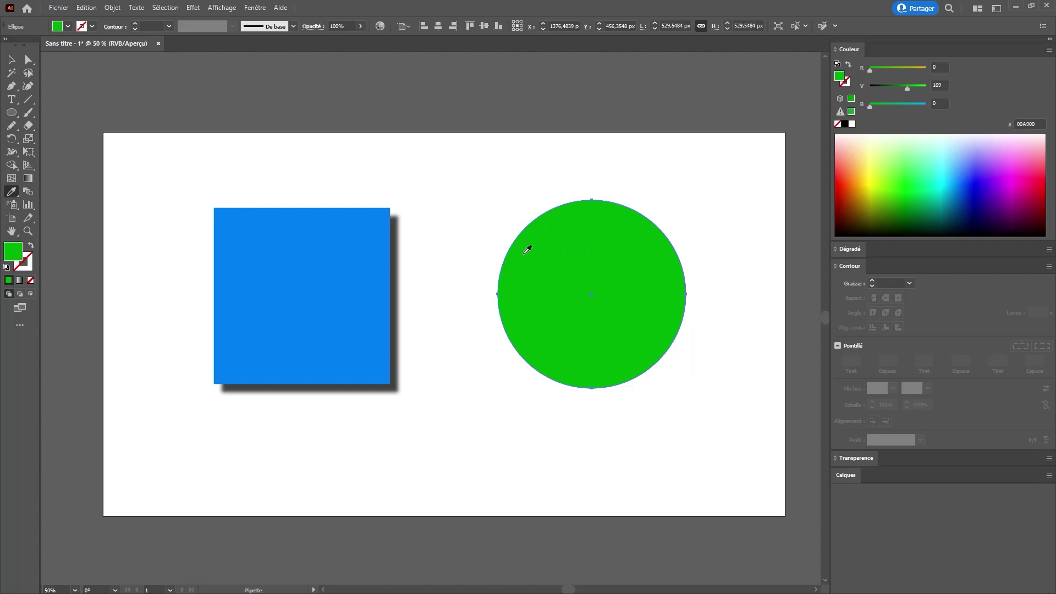
left_click(313, 275)
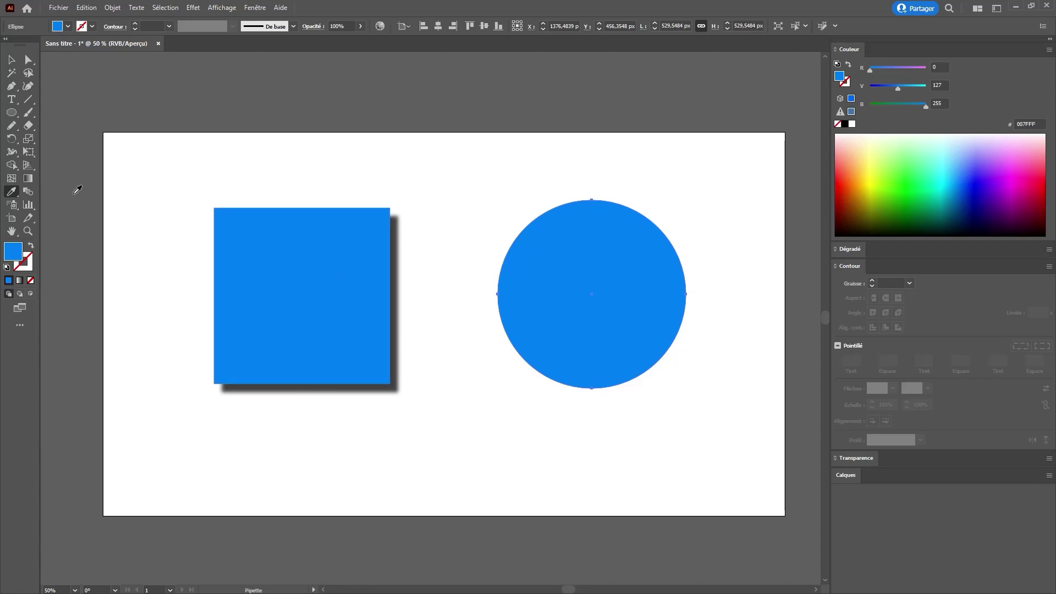
key("ctrl+z")
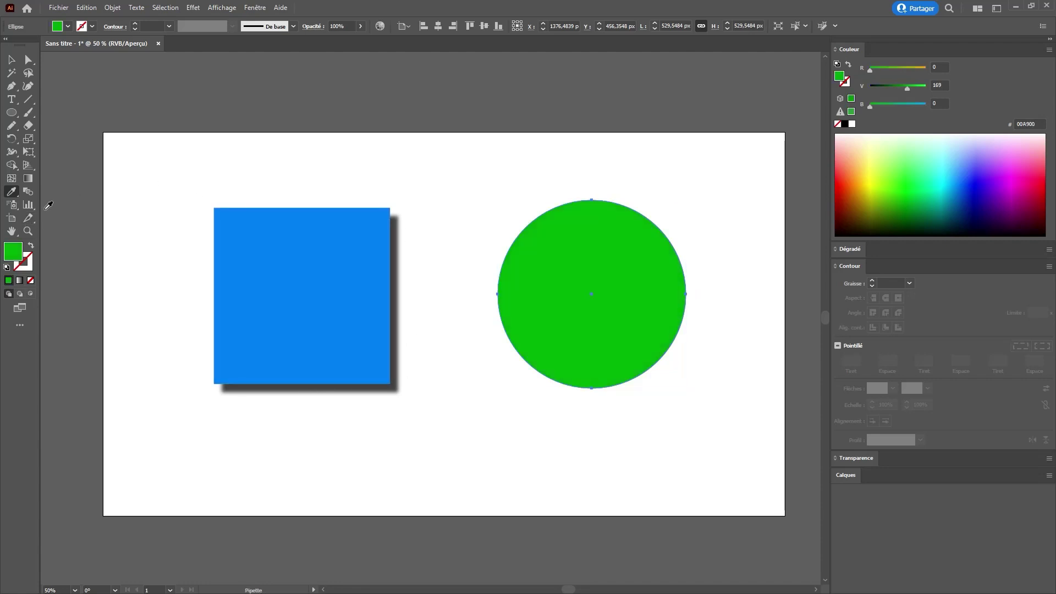
- Make the Eyedropper pick up Transparency and the full Appearance, and copy the square's look onto the circle
double_click(13, 193)
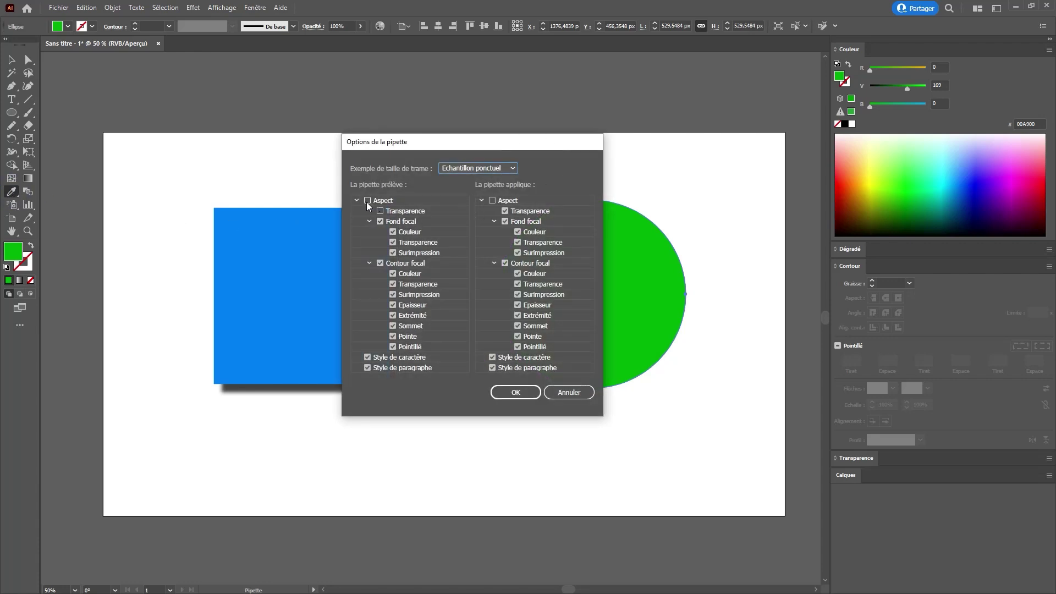
left_click(379, 211)
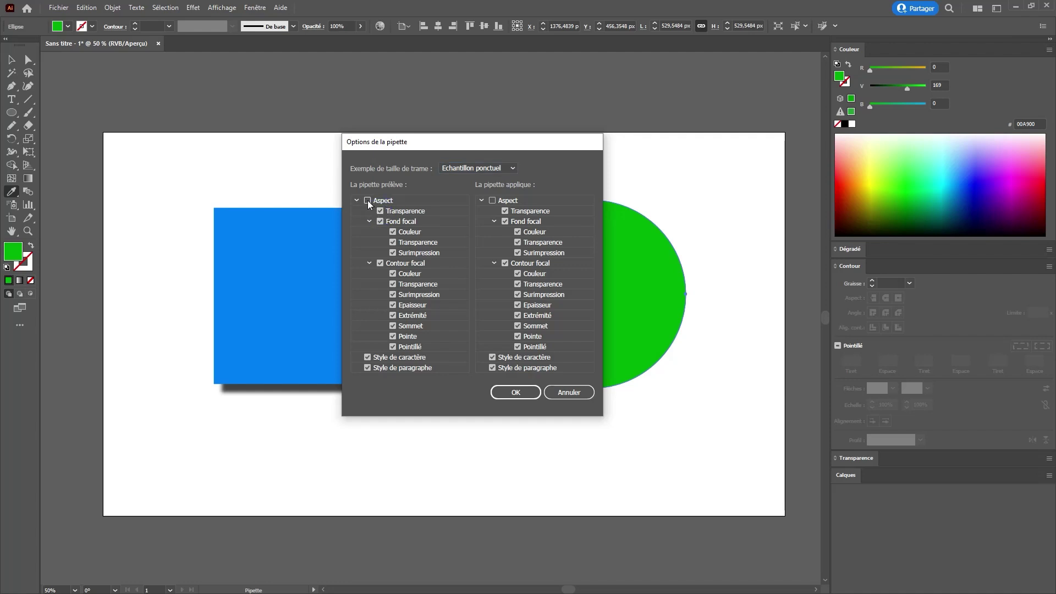
left_click(367, 199)
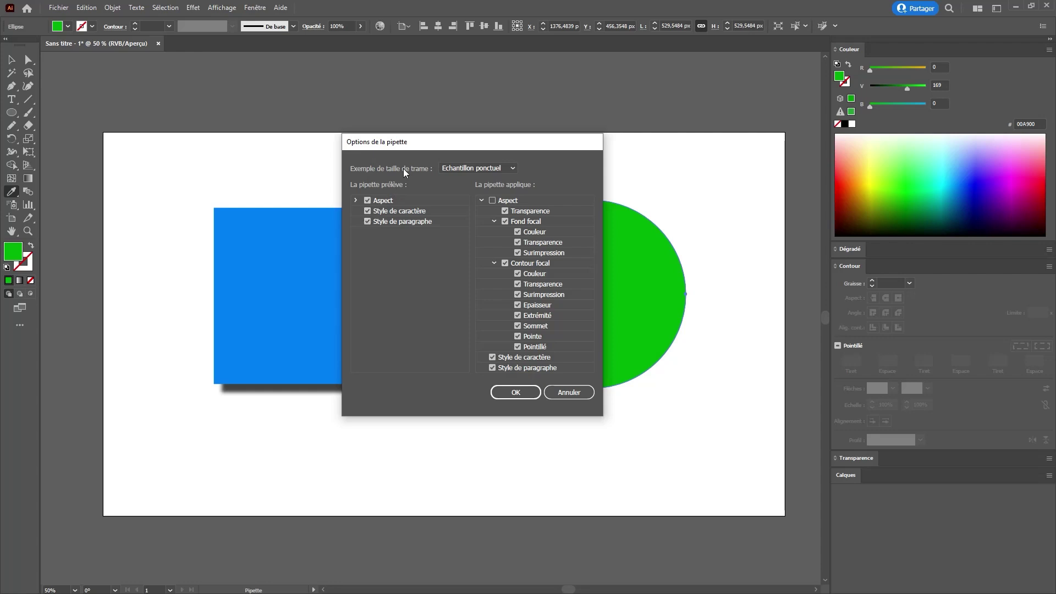
left_click(513, 391)
left_click(333, 285)
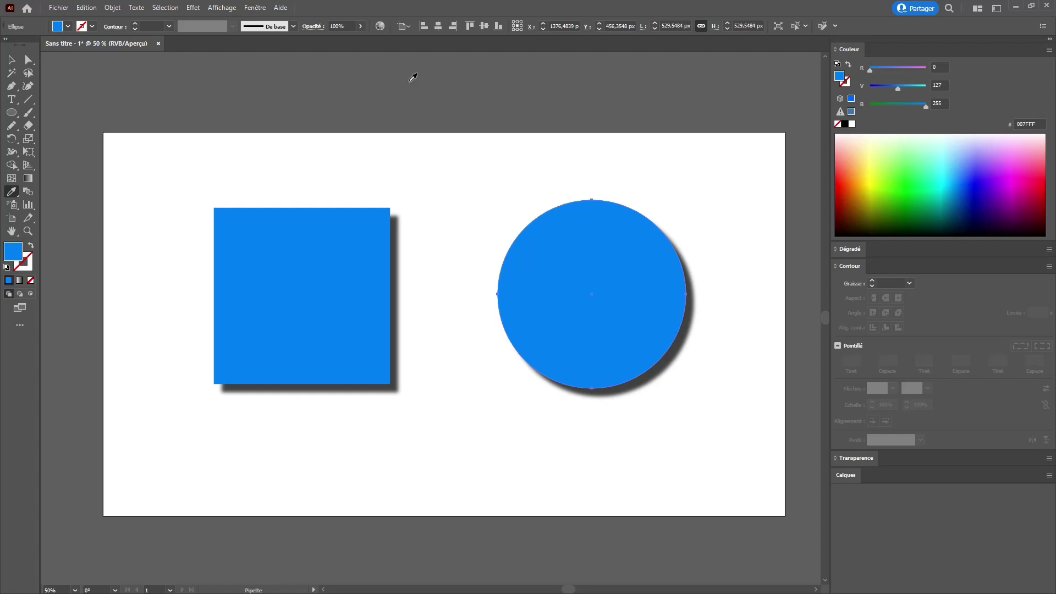
- Show the Appearance settings beside the circle and move the circle about 85 px to the left
left_click(252, 10)
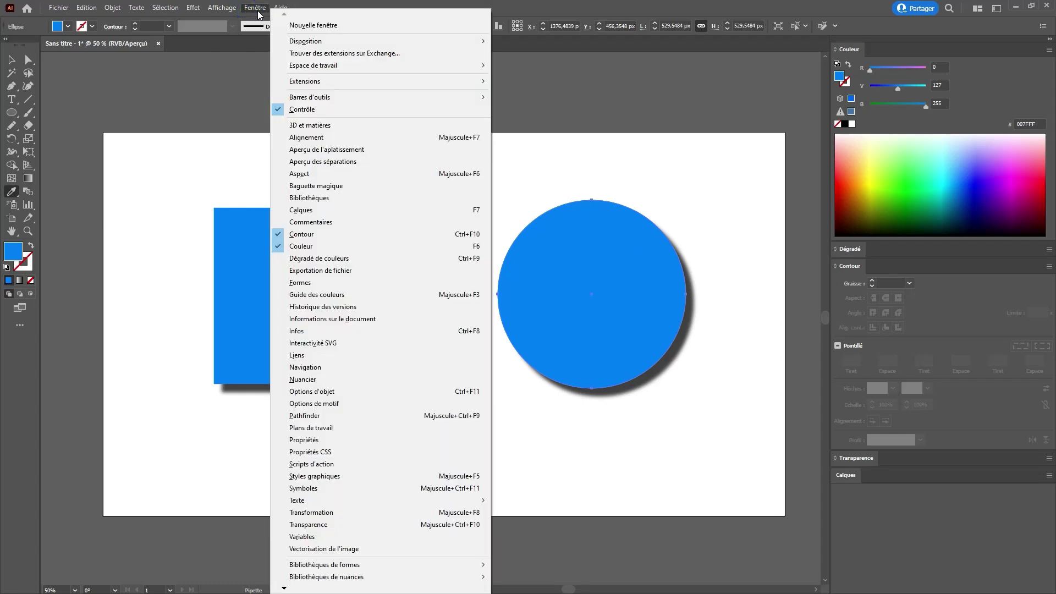
left_click(299, 173)
left_click_drag(767, 255, 788, 260)
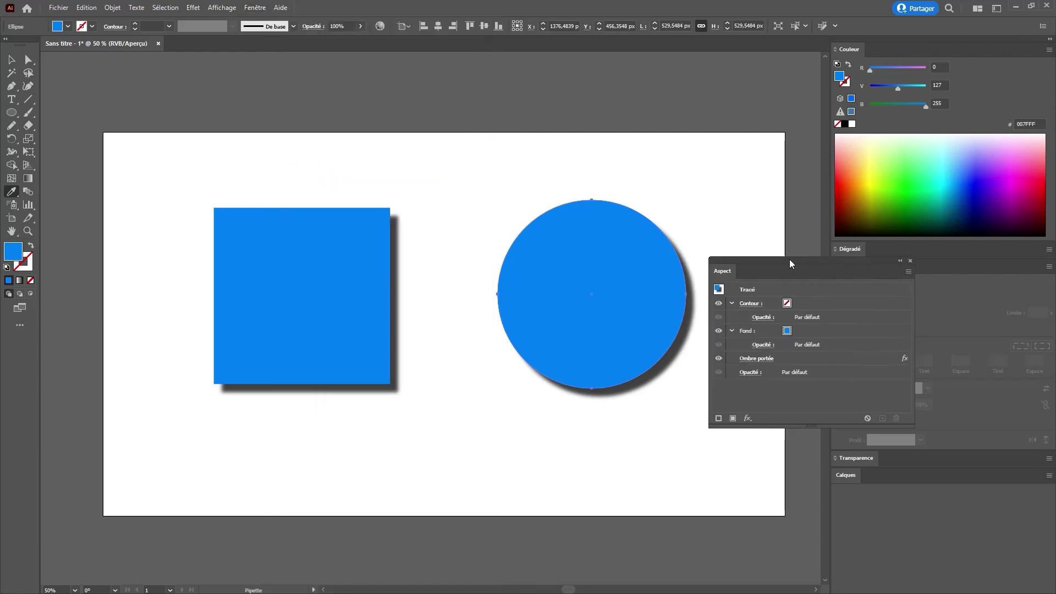
key("v")
left_click_drag(602, 310, 556, 311)
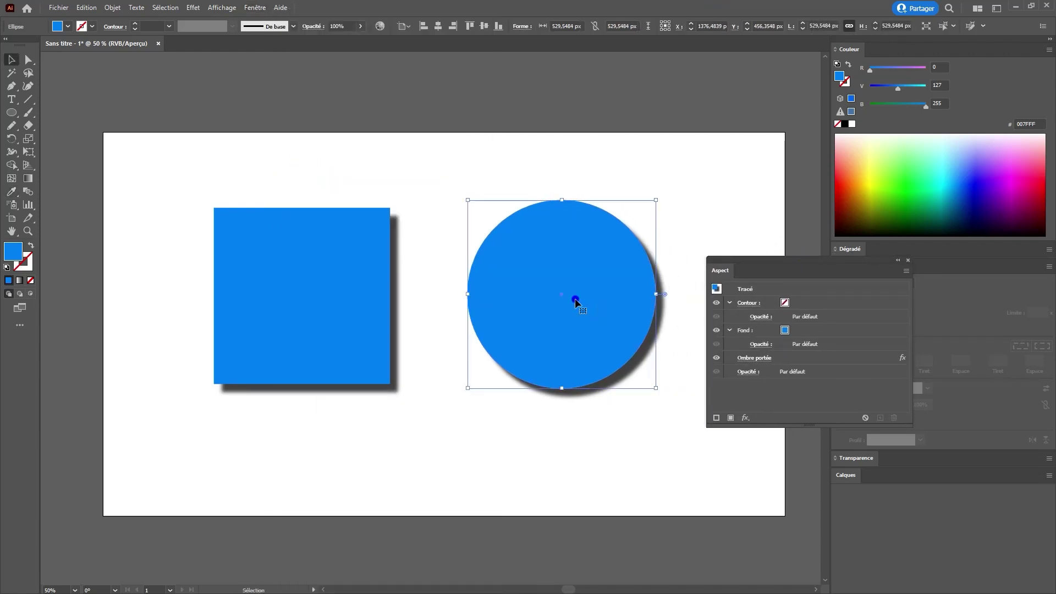
- Remove the circle's drop shadow and fill it with bright green 06F900
left_click(821, 357)
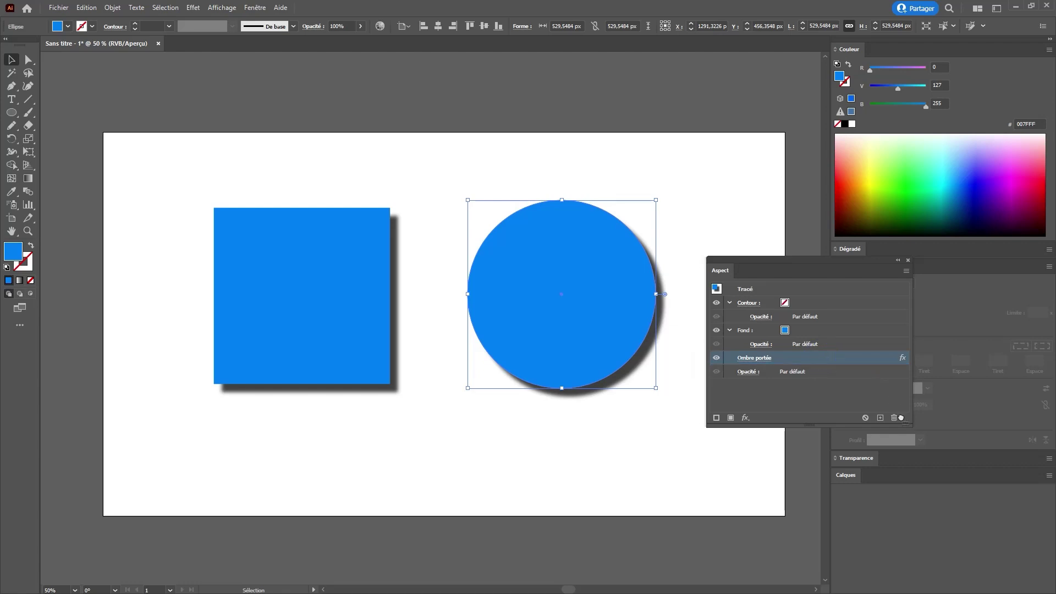
left_click(894, 418)
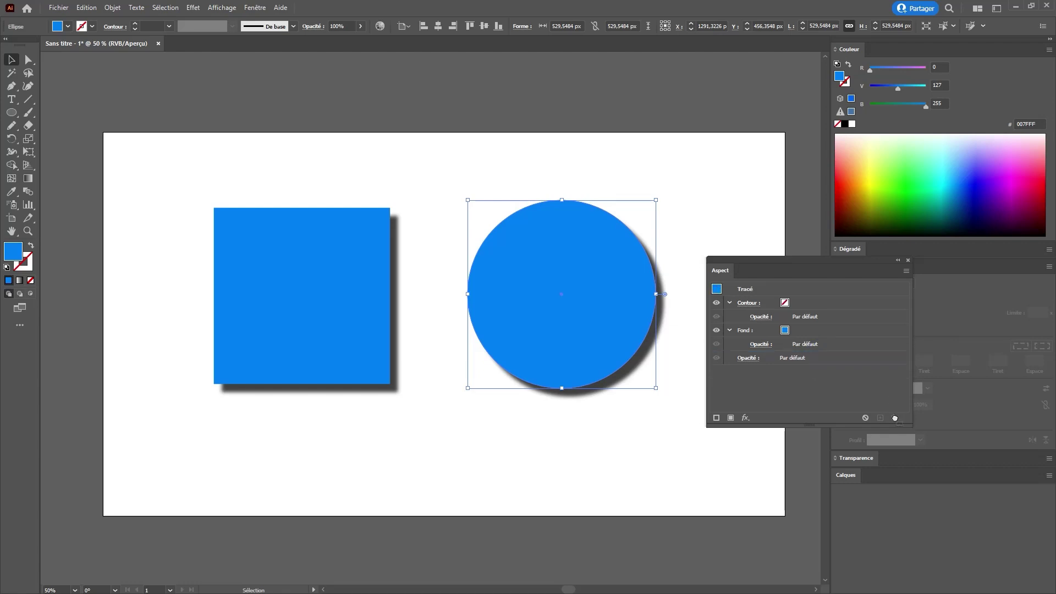
left_click(903, 179)
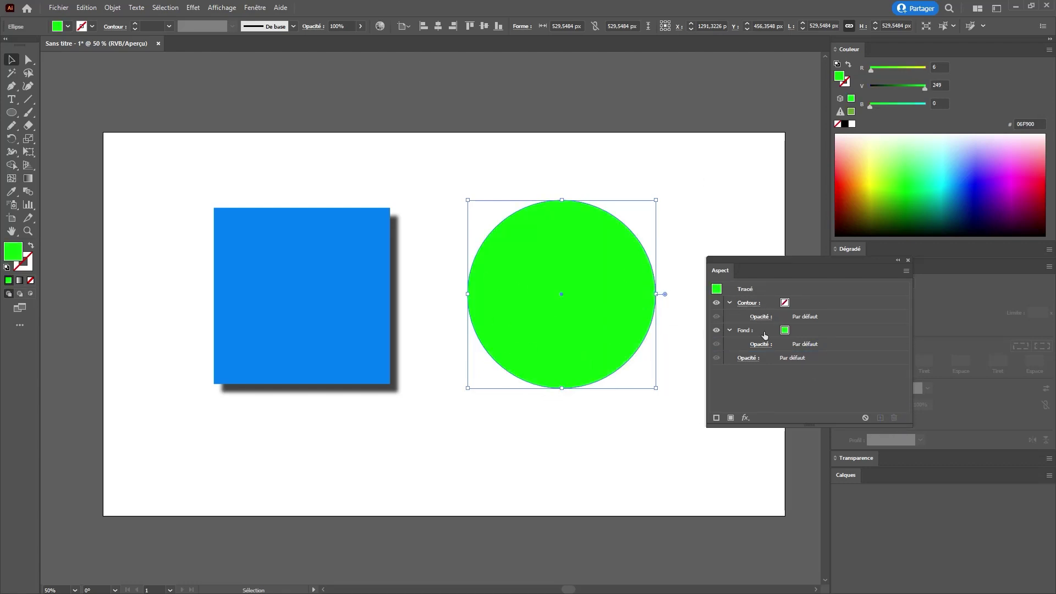
- Compare the appearance attributes of the square and the circle, and copy the square's appearance onto the circle with the Eyedropper
left_click(355, 279)
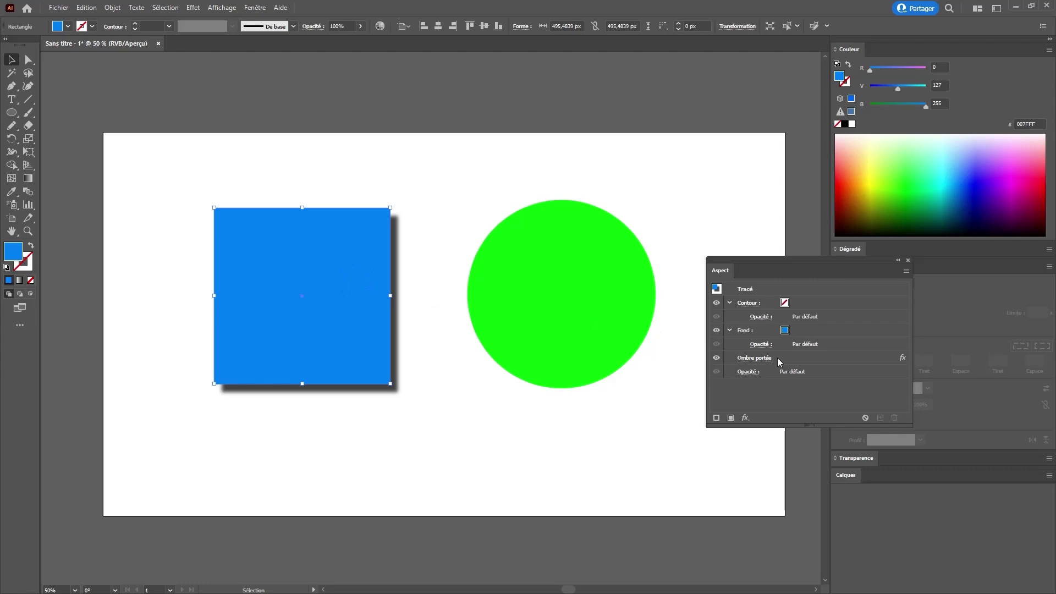
left_click(532, 267)
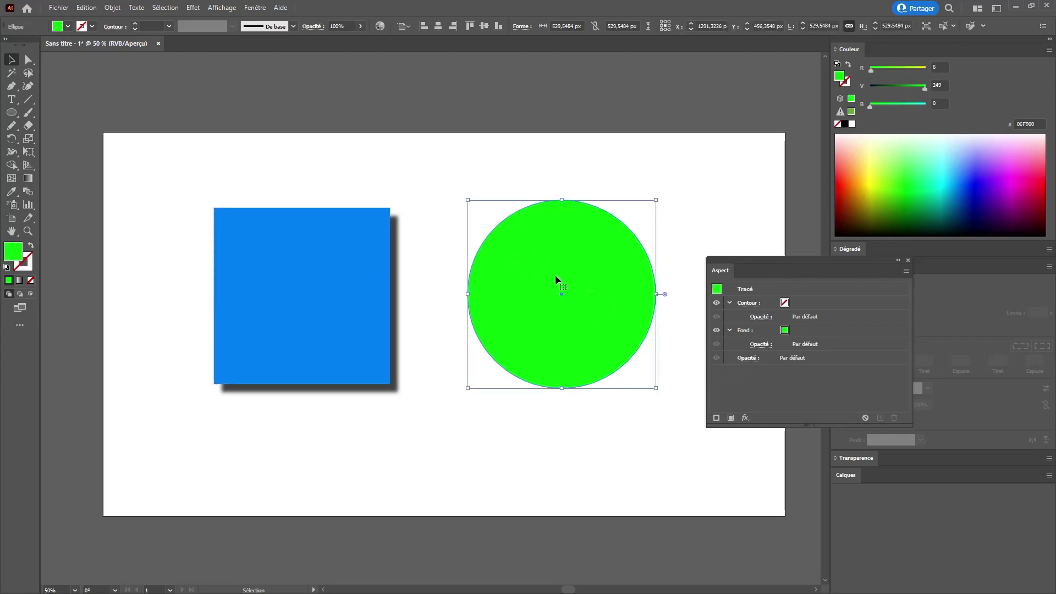
key("i")
left_click(360, 284)
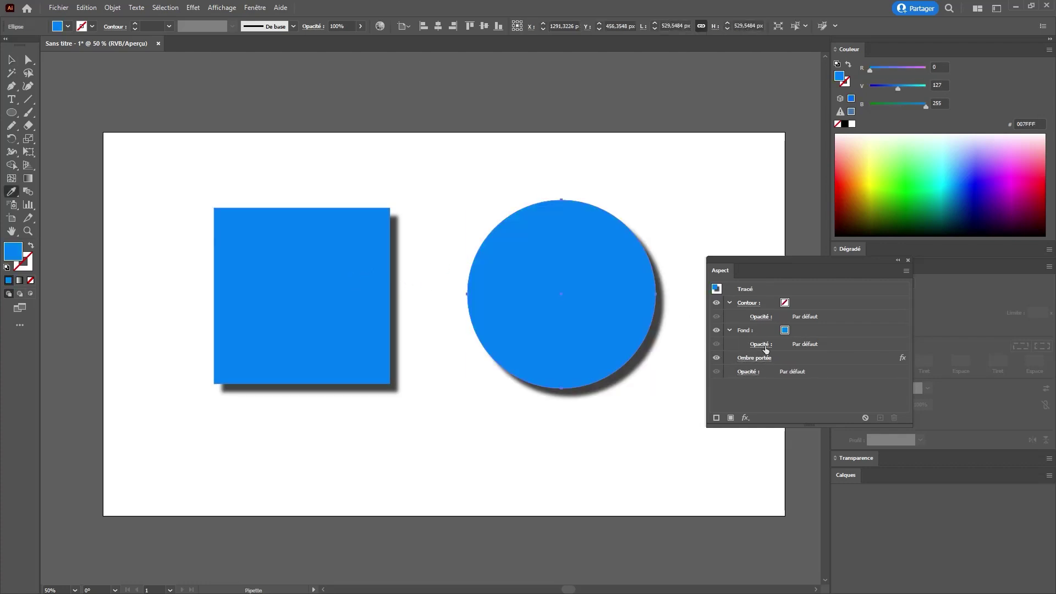